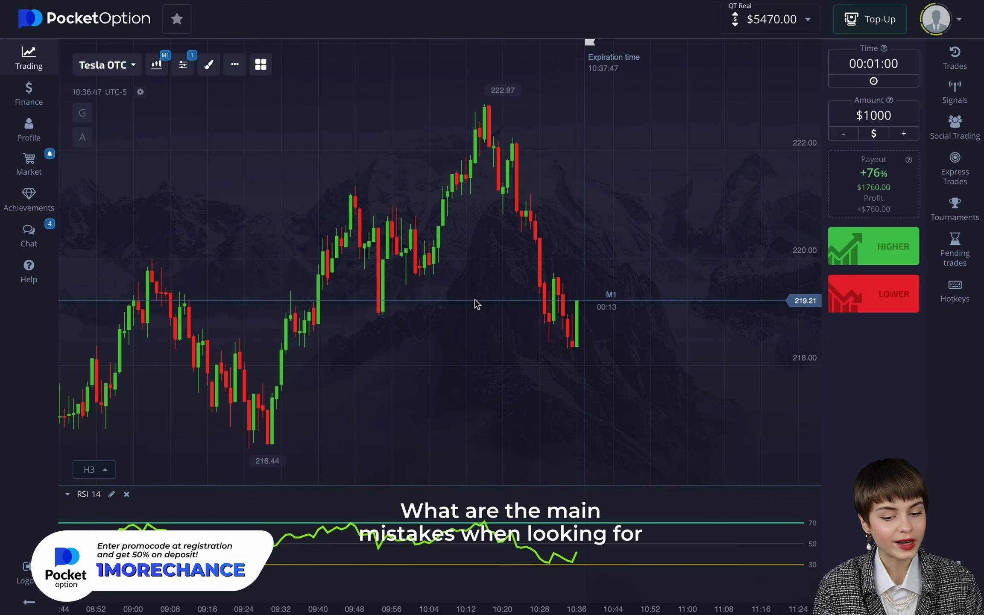
Draw red trend lines on the Tesla chart along rising peaks, a comparison slope, falling lows and RSI peaks.
{"action": "scroll", "coordinate": [477, 304], "scroll_direction": "up", "scroll_amount": 2}
{"action": "scroll", "coordinate": [474, 299], "scroll_direction": "up", "scroll_amount": 1}
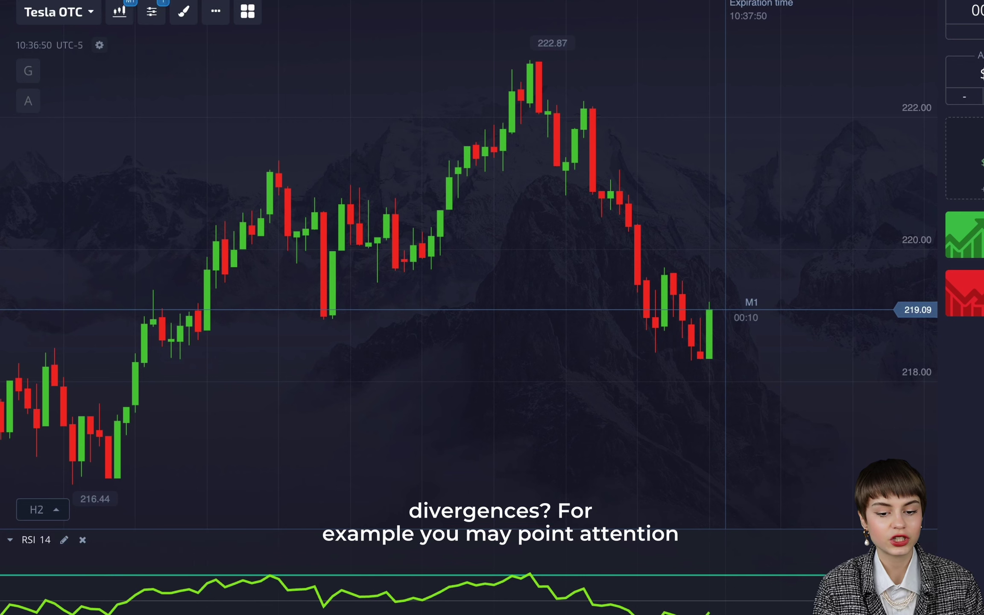
{"action": "left_click", "coordinate": [605, 33]}
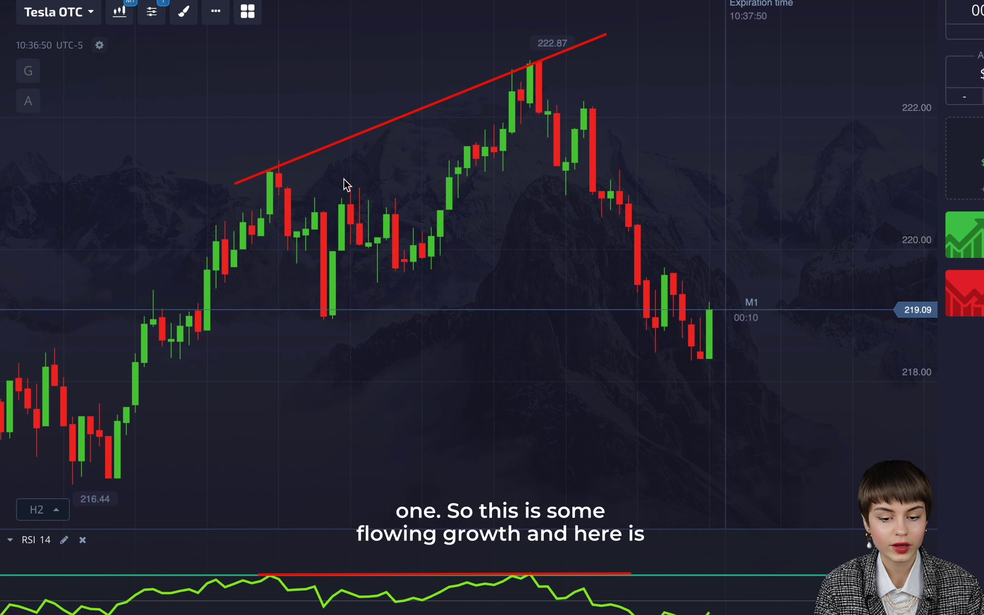
{"action": "left_click", "coordinate": [542, 332]}
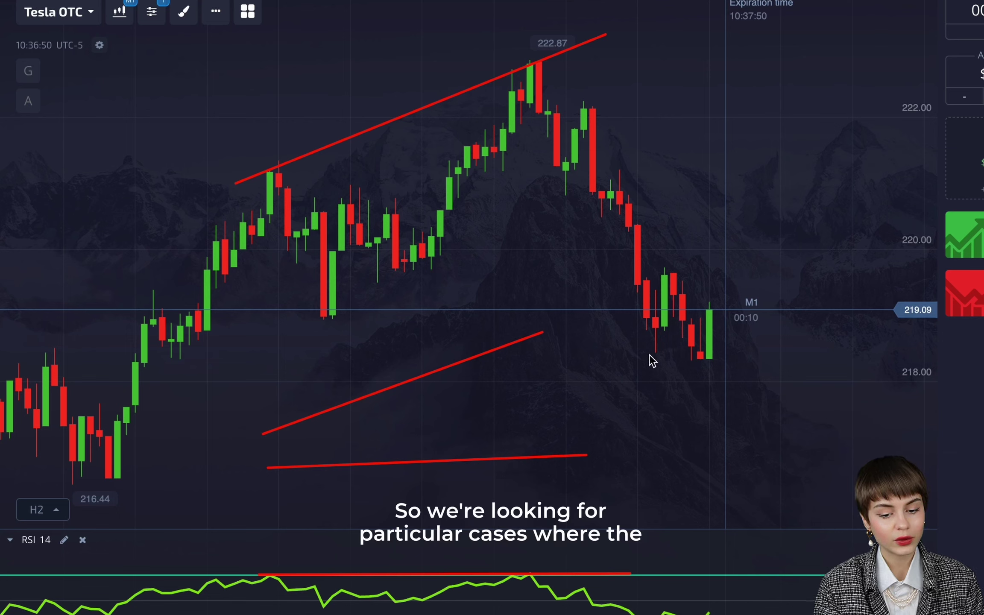
{"action": "left_click", "coordinate": [623, 312]}
{"action": "left_click", "coordinate": [725, 376]}
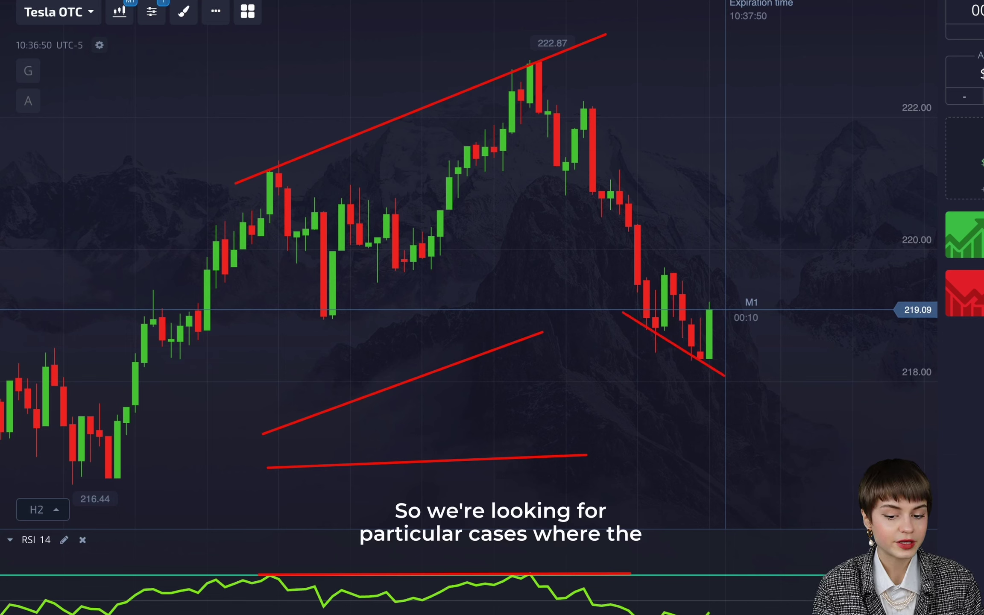
{"action": "left_click", "coordinate": [709, 614]}
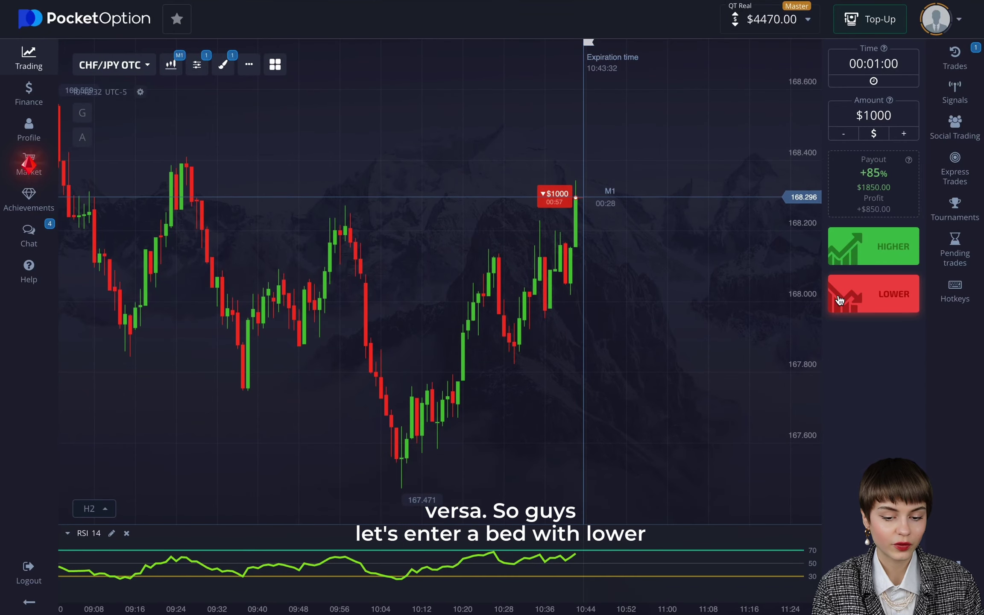
{"action": "scroll", "coordinate": [789, 367], "scroll_direction": "up", "scroll_amount": 2}
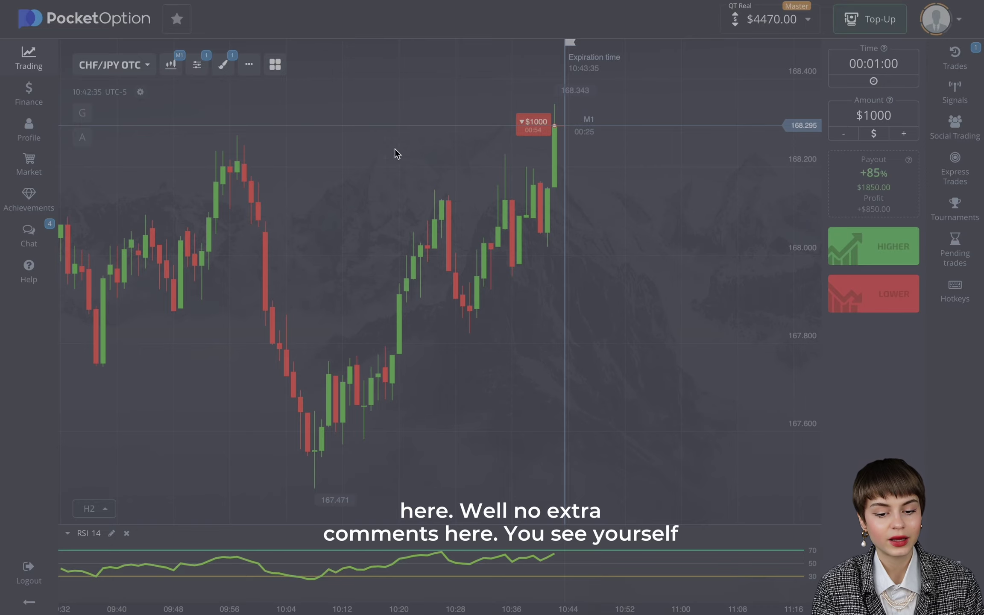
{"action": "left_click_drag", "start_coordinate": [219, 33], "coordinate": [750, 614]}
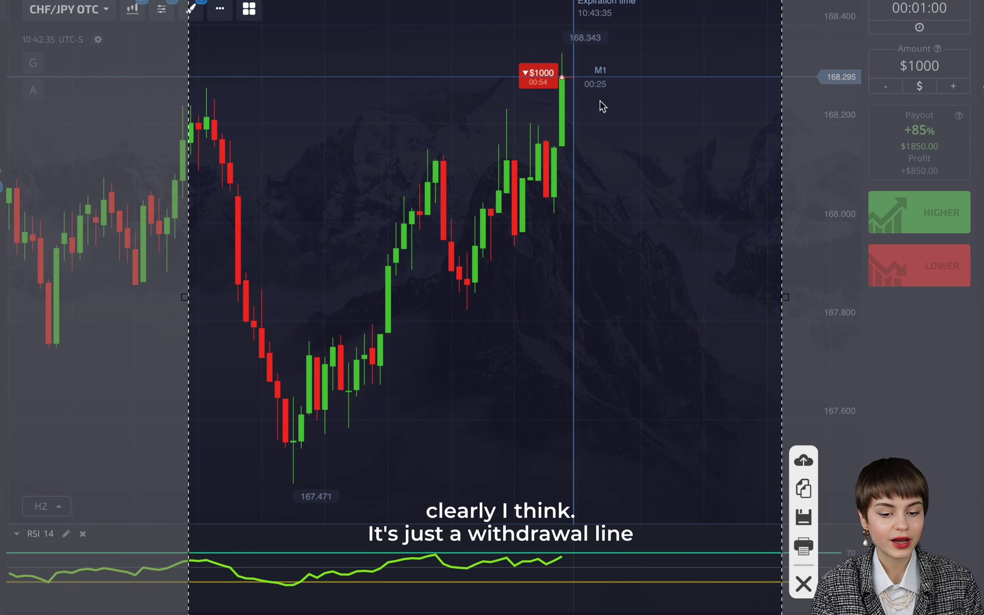
{"action": "left_click_drag", "start_coordinate": [410, 180], "coordinate": [667, 0]}
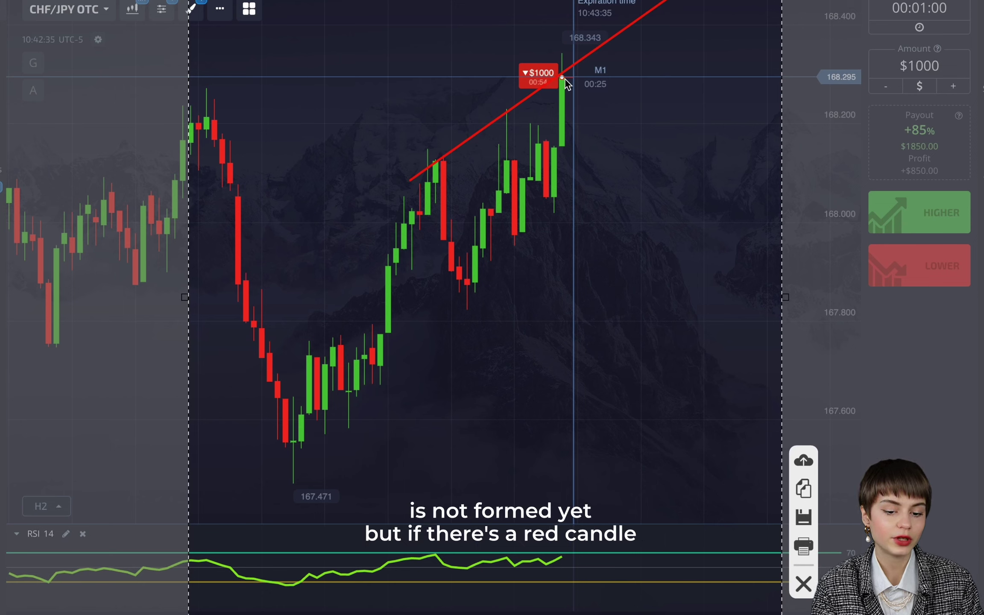
{"action": "left_click_drag", "start_coordinate": [565, 75], "coordinate": [576, 111]}
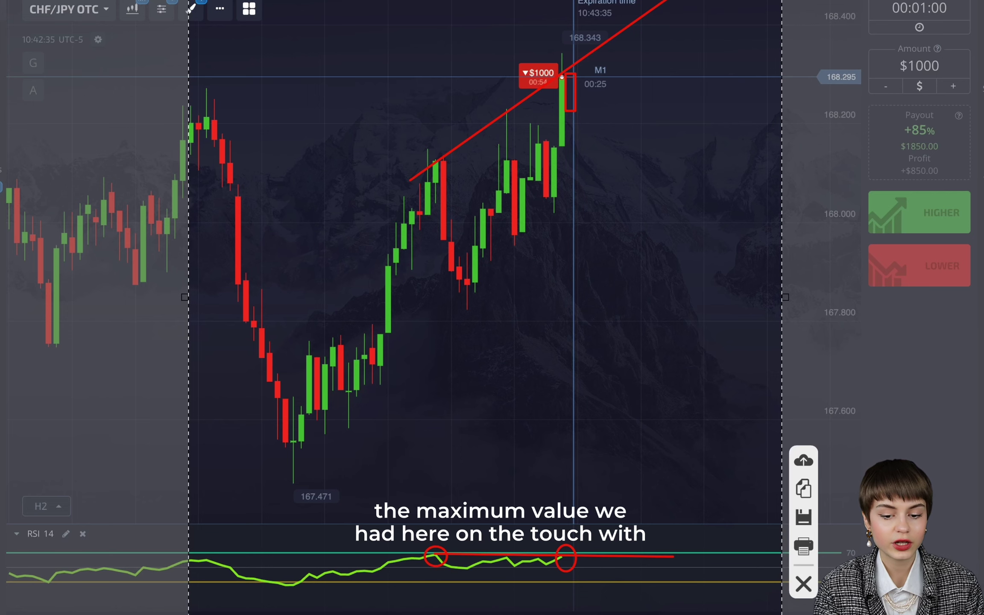
{"action": "left_click_drag", "start_coordinate": [785, 297], "coordinate": [884, 295]}
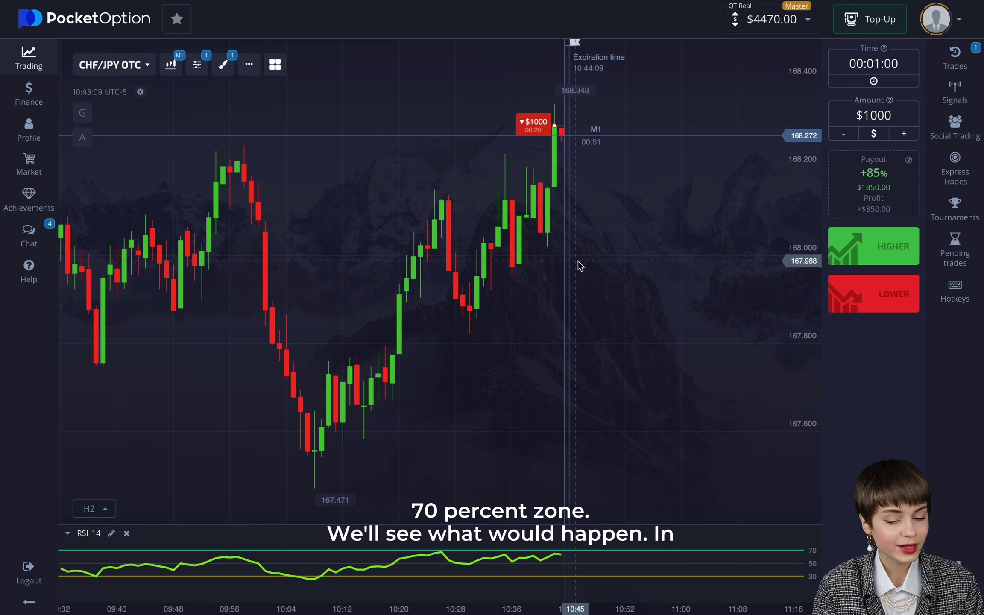
{"action": "scroll", "coordinate": [578, 267], "scroll_direction": "down", "scroll_amount": 2}
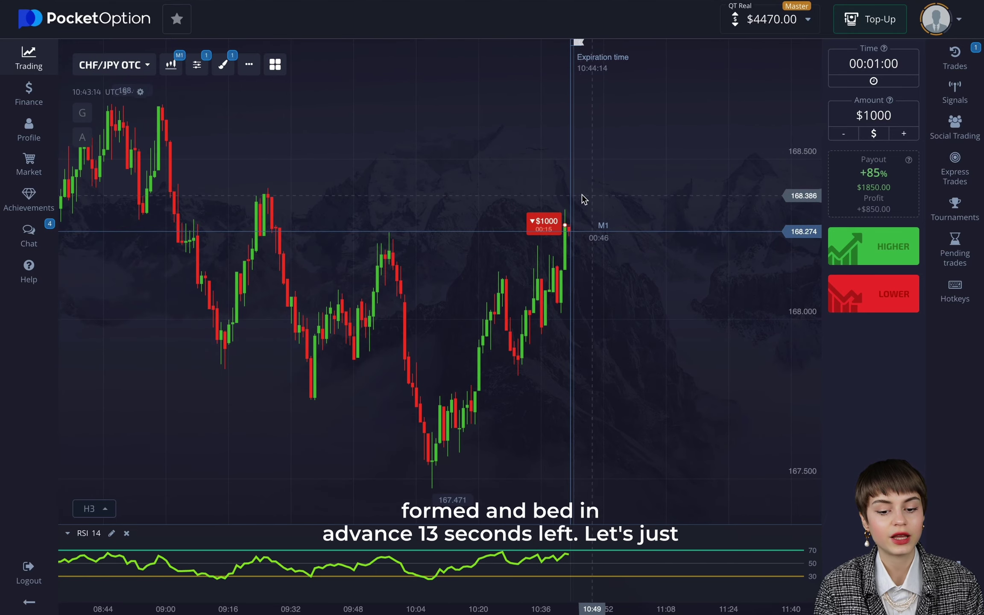
Zoom the CHF/JPY OTC chart in and out to review price action while the trade expires.
{"action": "scroll", "coordinate": [577, 194], "scroll_direction": "up", "scroll_amount": 2}
{"action": "scroll", "coordinate": [577, 195], "scroll_direction": "up", "scroll_amount": 1}
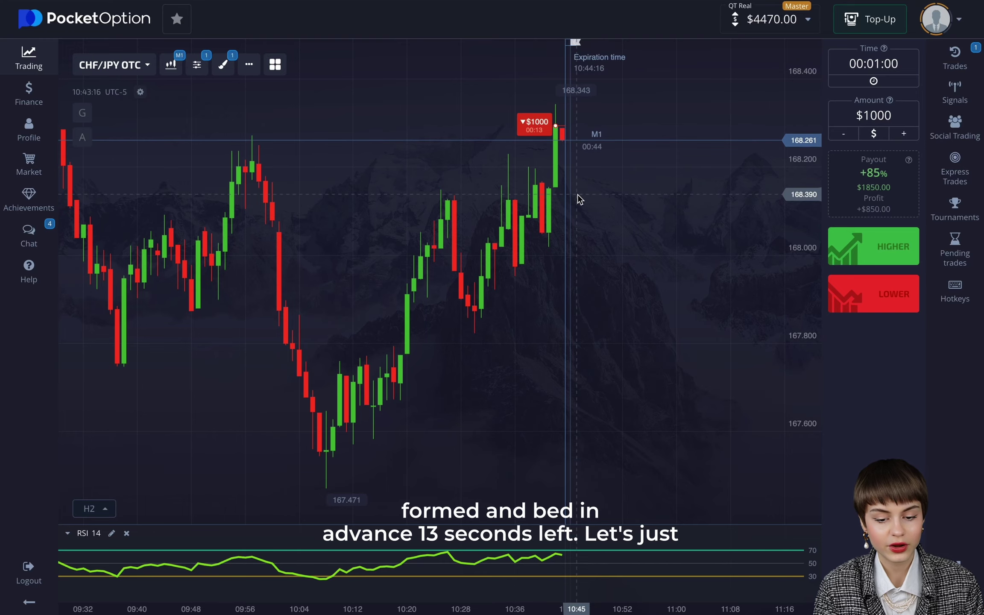
{"action": "scroll", "coordinate": [578, 196], "scroll_direction": "up", "scroll_amount": 2}
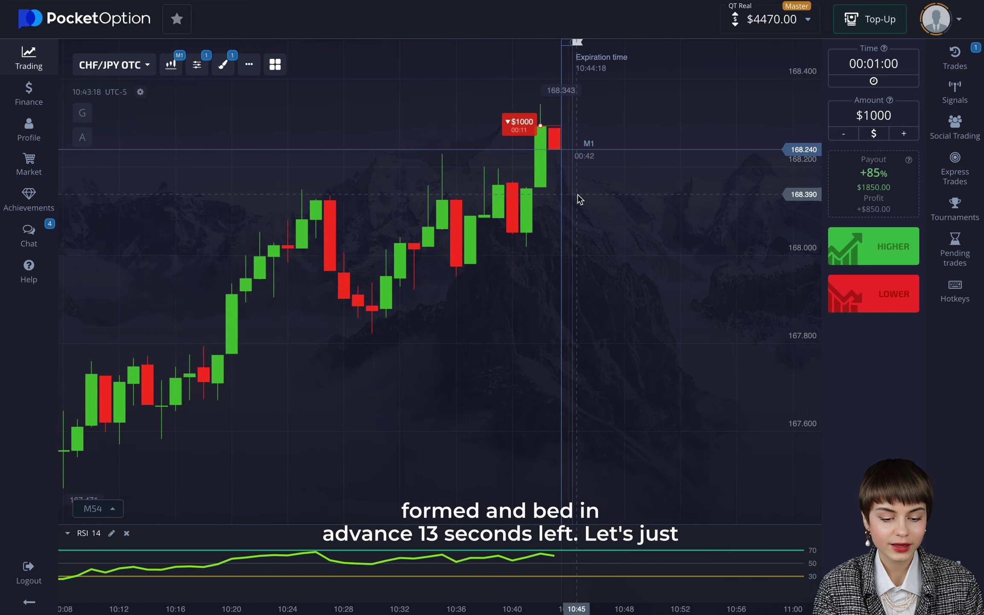
{"action": "scroll", "coordinate": [578, 196], "scroll_direction": "up", "scroll_amount": 1}
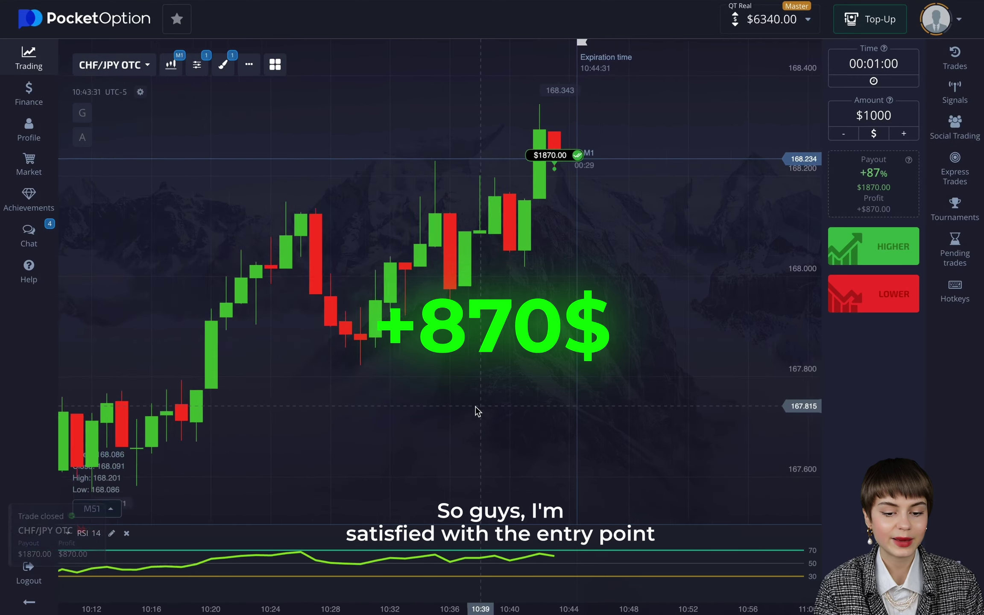
{"action": "scroll", "coordinate": [478, 411], "scroll_direction": "down", "scroll_amount": 5}
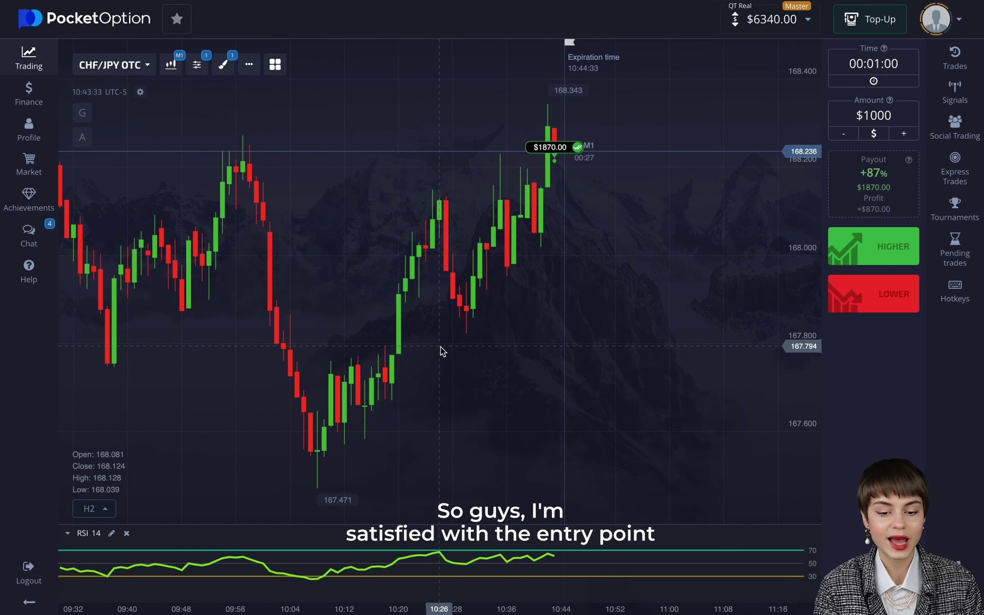
{"action": "scroll", "coordinate": [524, 130], "scroll_direction": "down", "scroll_amount": 2}
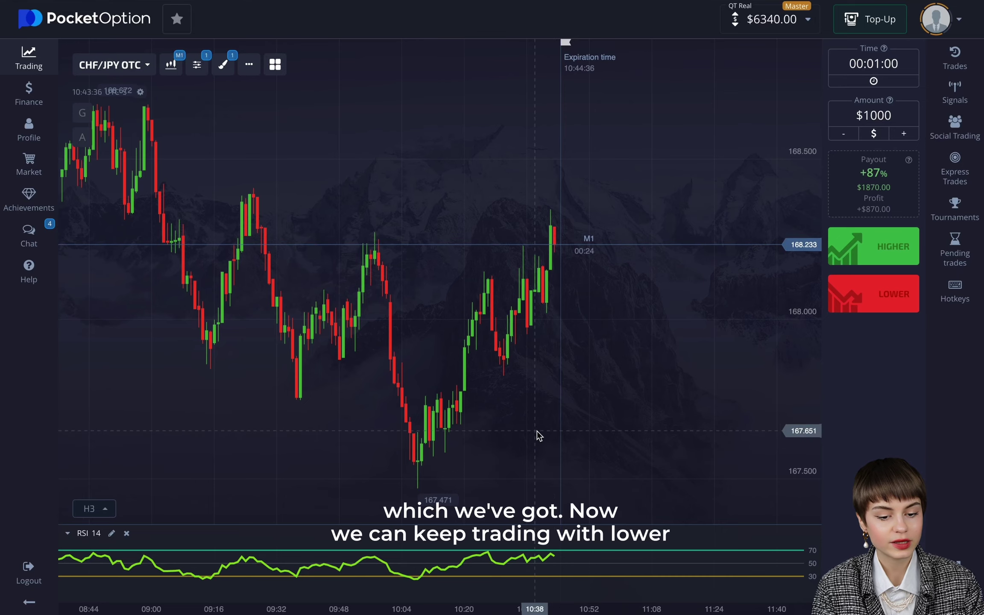
{"action": "scroll", "coordinate": [537, 433], "scroll_direction": "up", "scroll_amount": 2}
{"action": "scroll", "coordinate": [537, 431], "scroll_direction": "up", "scroll_amount": 1}
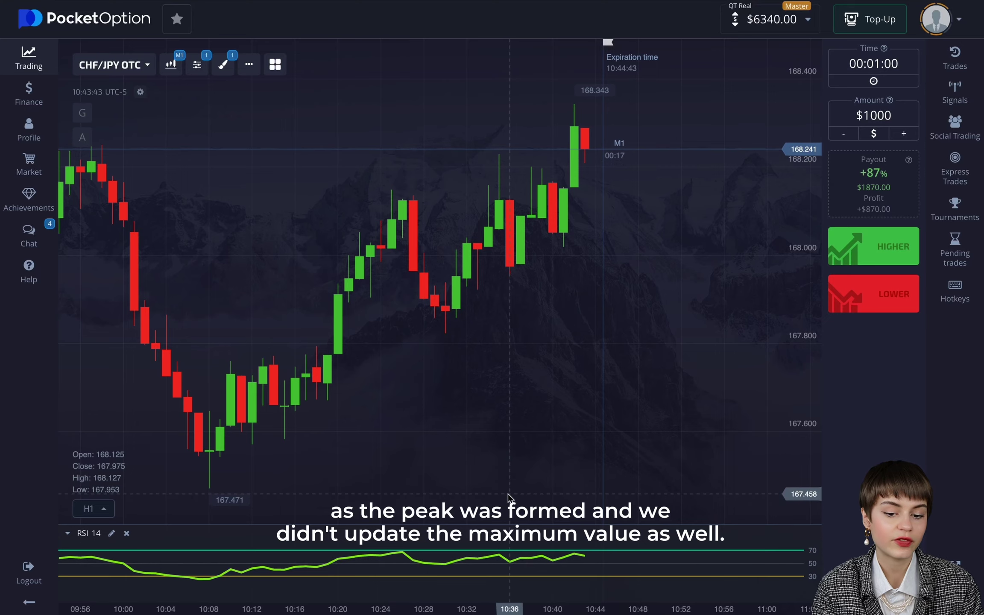
{"action": "scroll", "coordinate": [508, 497], "scroll_direction": "down", "scroll_amount": 2}
{"action": "scroll", "coordinate": [508, 497], "scroll_direction": "down", "scroll_amount": 1}
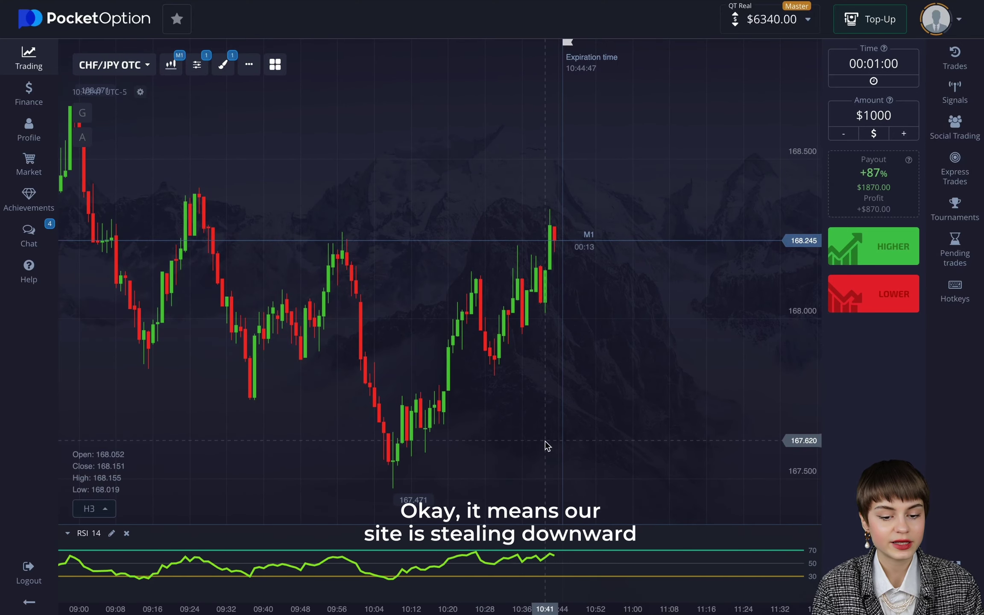
{"action": "scroll", "coordinate": [561, 315], "scroll_direction": "up", "scroll_amount": 1}
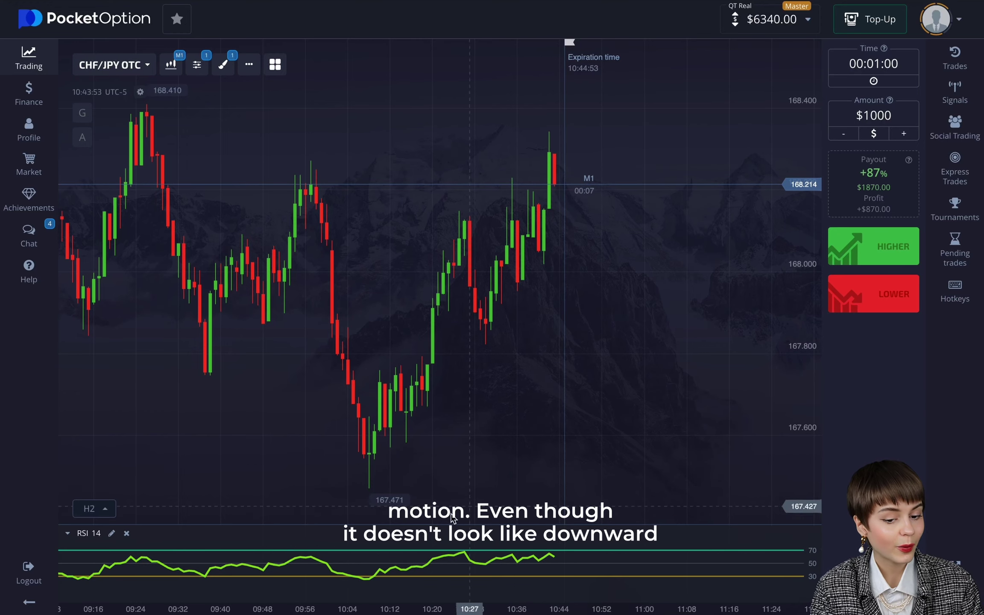
{"action": "scroll", "coordinate": [551, 274], "scroll_direction": "down", "scroll_amount": 1}
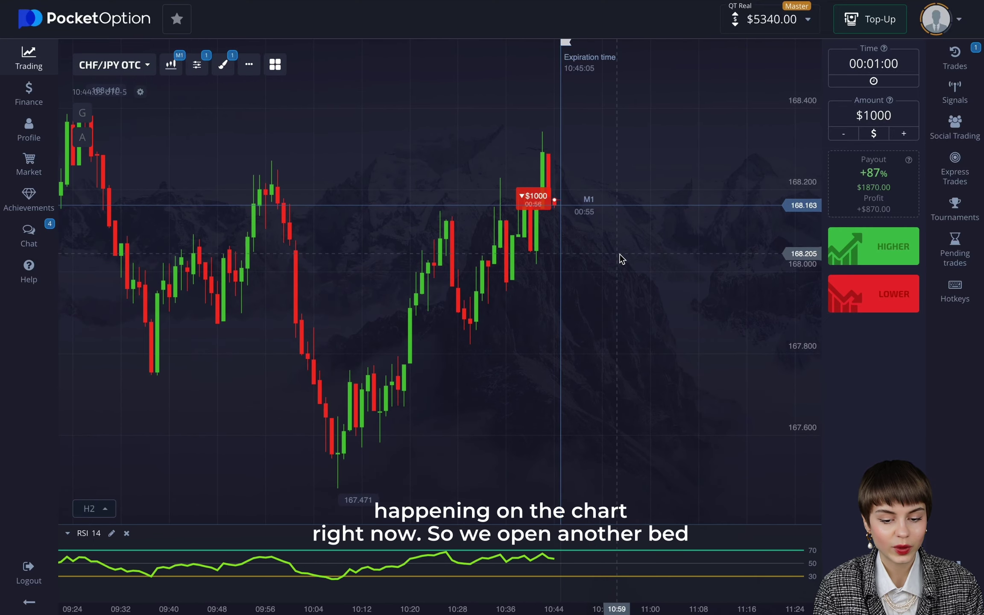
Switch the CHF/JPY chart to 5-second candles and zoom in on the result.
{"action": "left_click", "coordinate": [171, 65]}
{"action": "left_click", "coordinate": [188, 211]}
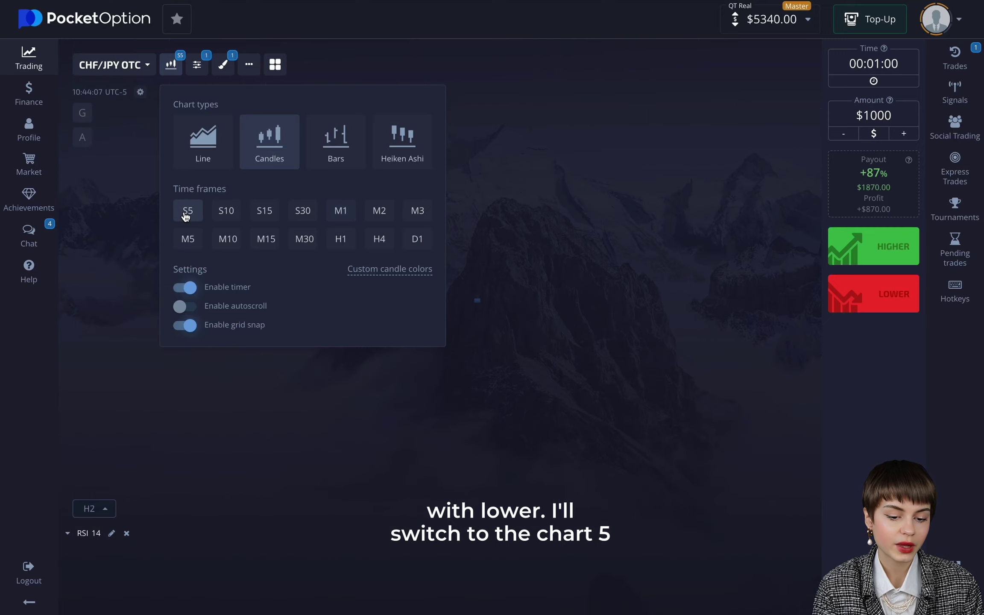
{"action": "left_click", "coordinate": [597, 201]}
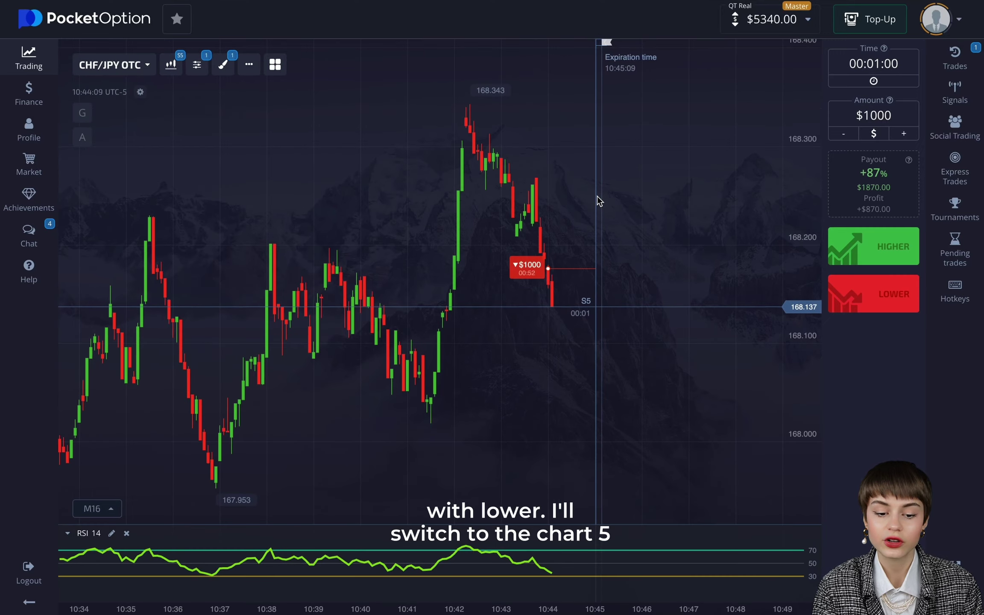
{"action": "scroll", "coordinate": [638, 179], "scroll_direction": "up", "scroll_amount": 2}
{"action": "scroll", "coordinate": [636, 175], "scroll_direction": "up", "scroll_amount": 2}
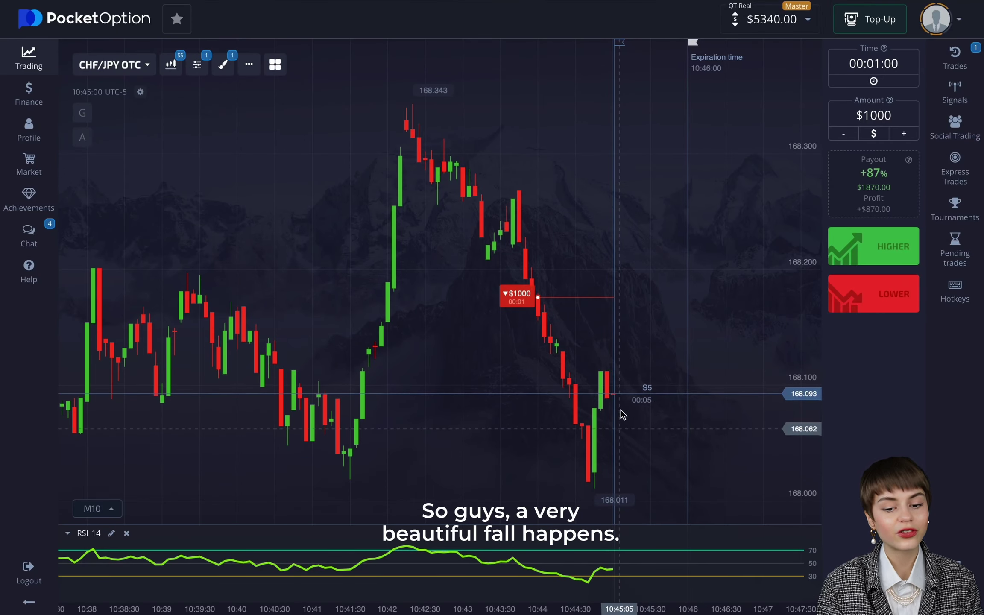
{"action": "scroll", "coordinate": [622, 402], "scroll_direction": "up", "scroll_amount": 2}
{"action": "scroll", "coordinate": [572, 433], "scroll_direction": "down", "scroll_amount": 3}
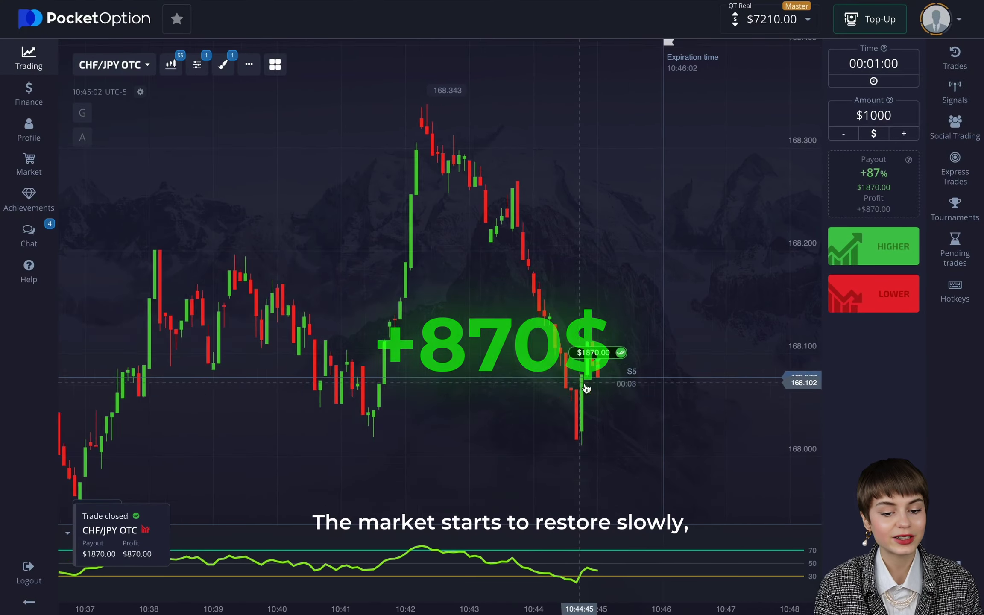
Change the chart to one-minute (M1) candles and zoom out.
{"action": "left_click", "coordinate": [171, 64]}
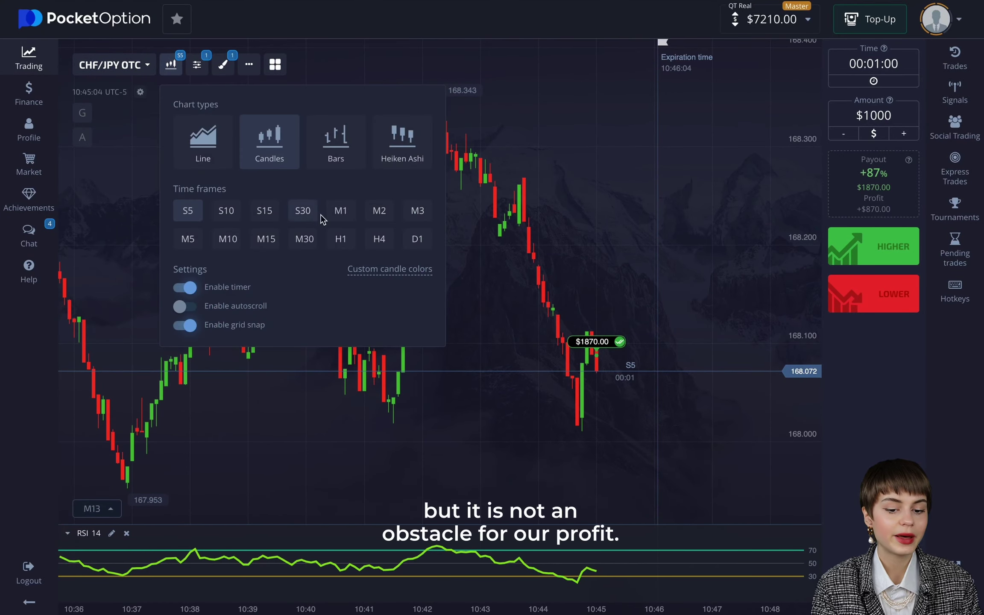
{"action": "left_click", "coordinate": [341, 210]}
{"action": "scroll", "coordinate": [606, 242], "scroll_direction": "down", "scroll_amount": 5}
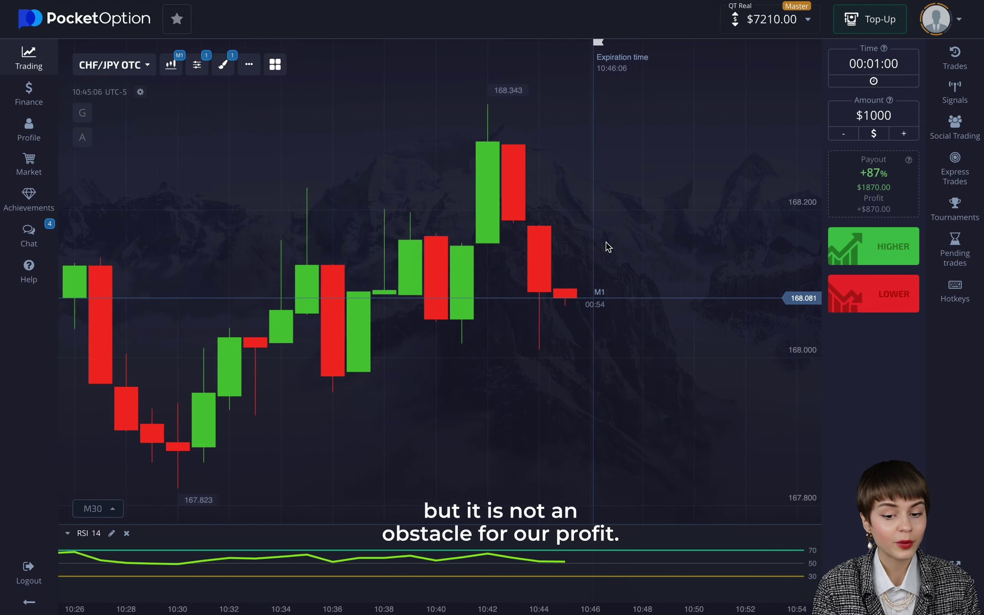
{"action": "scroll", "coordinate": [549, 282], "scroll_direction": "down", "scroll_amount": 2}
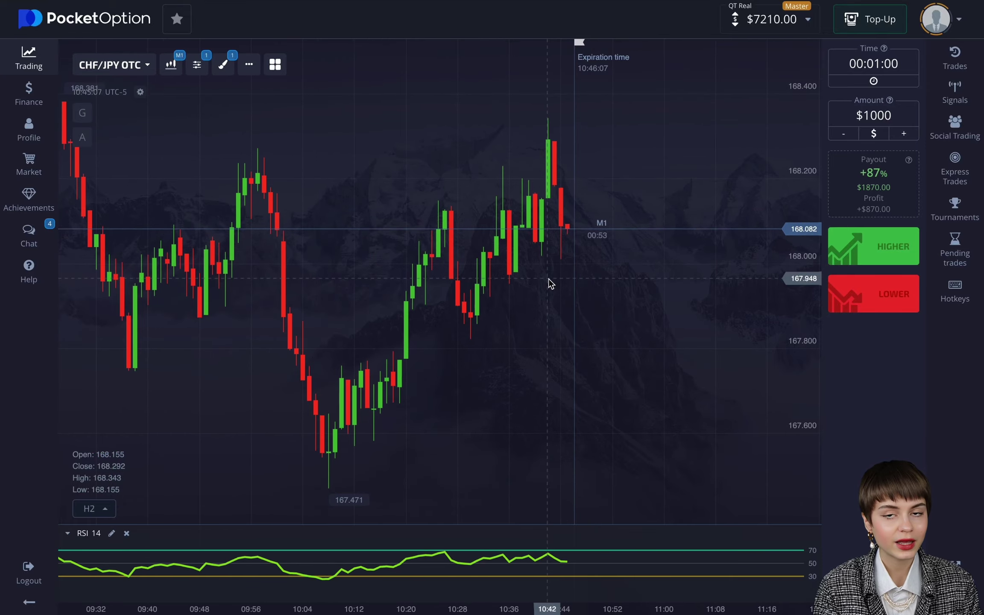
{"action": "scroll", "coordinate": [548, 278], "scroll_direction": "down", "scroll_amount": 1}
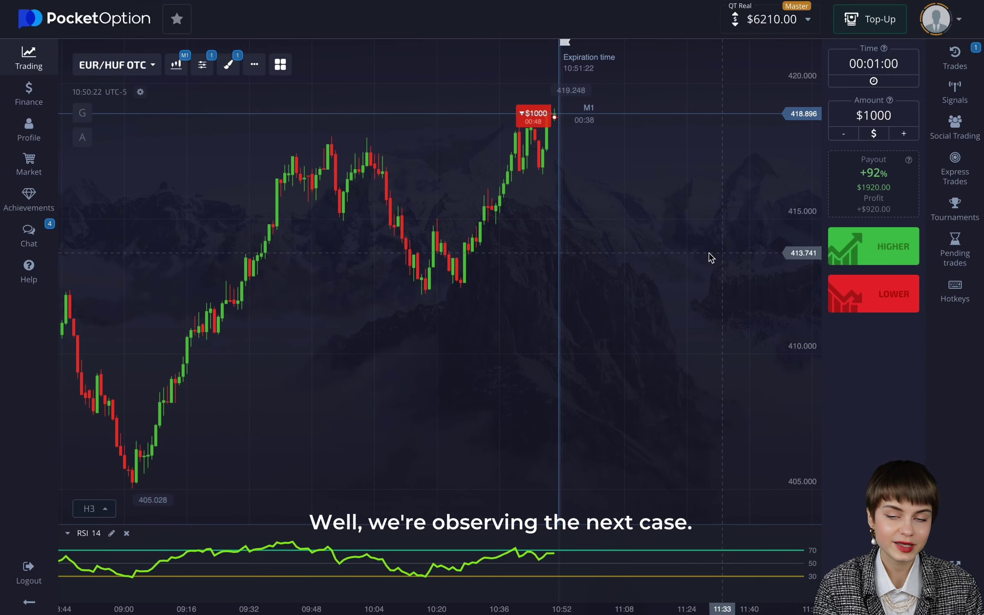
Complete the divergence trend line on the EUR/HUF RSI pane.
{"action": "scroll", "coordinate": [595, 198], "scroll_direction": "up", "scroll_amount": 2}
{"action": "scroll", "coordinate": [595, 197], "scroll_direction": "up", "scroll_amount": 1}
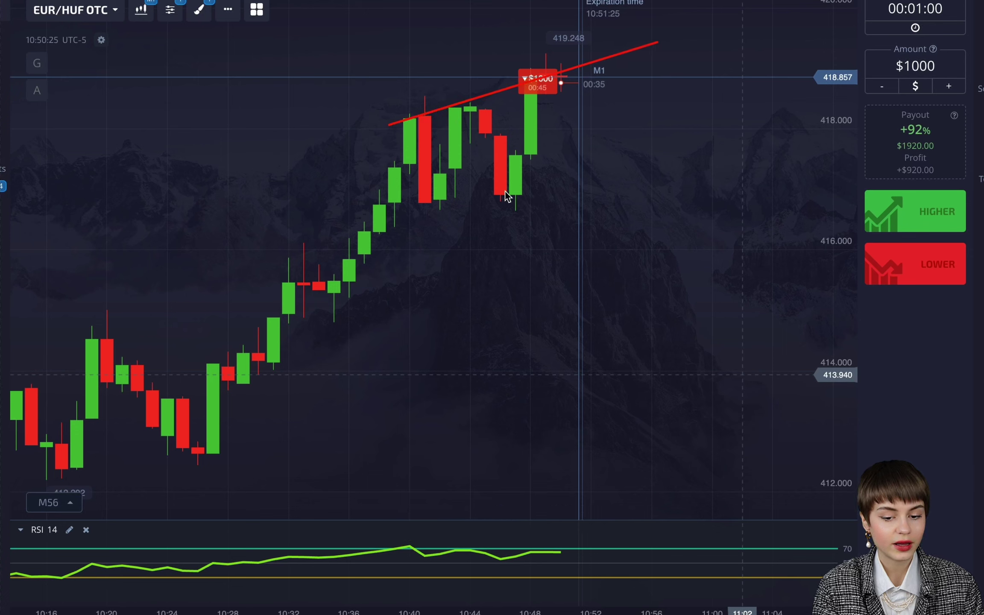
{"action": "left_click", "coordinate": [657, 556]}
{"action": "scroll", "coordinate": [563, 407], "scroll_direction": "down", "scroll_amount": 5}
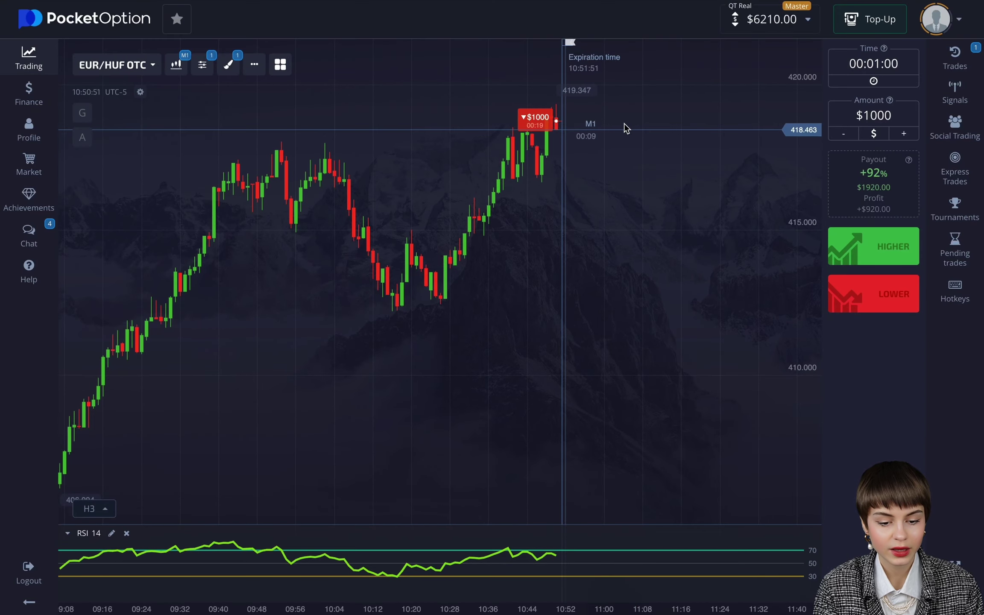
Switch the chart timeframe to S5 candles and then back to M1.
{"action": "scroll", "coordinate": [625, 123], "scroll_direction": "up", "scroll_amount": 5}
{"action": "scroll", "coordinate": [625, 123], "scroll_direction": "up", "scroll_amount": 2}
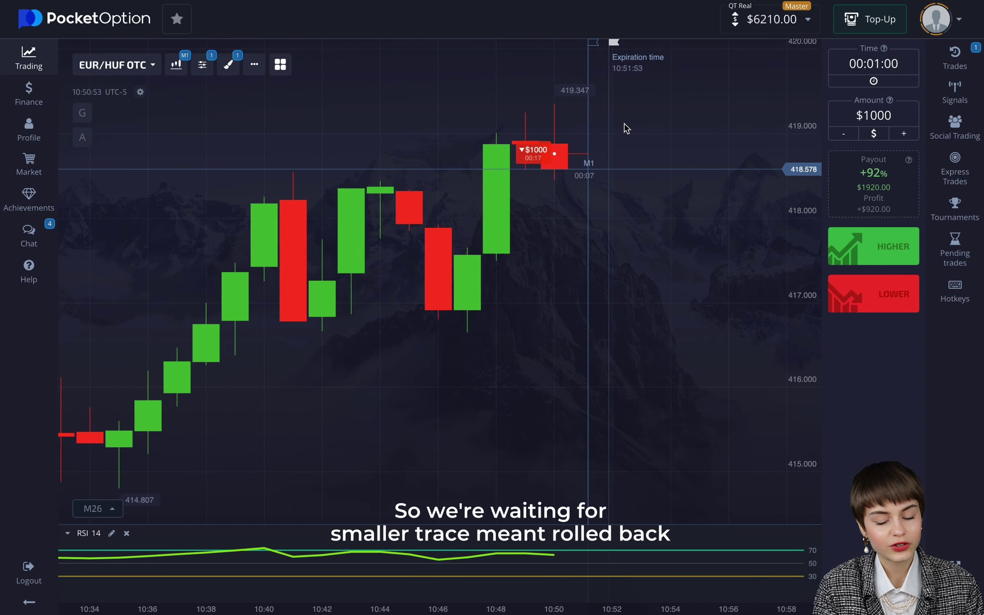
{"action": "scroll", "coordinate": [610, 193], "scroll_direction": "up", "scroll_amount": 2}
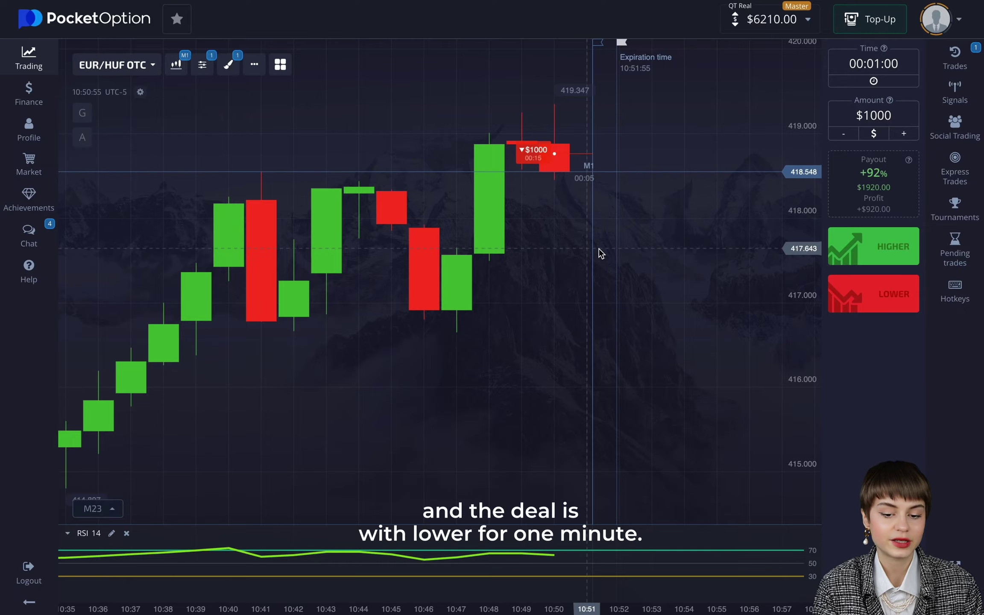
{"action": "left_click", "coordinate": [181, 69]}
{"action": "left_click", "coordinate": [193, 210]}
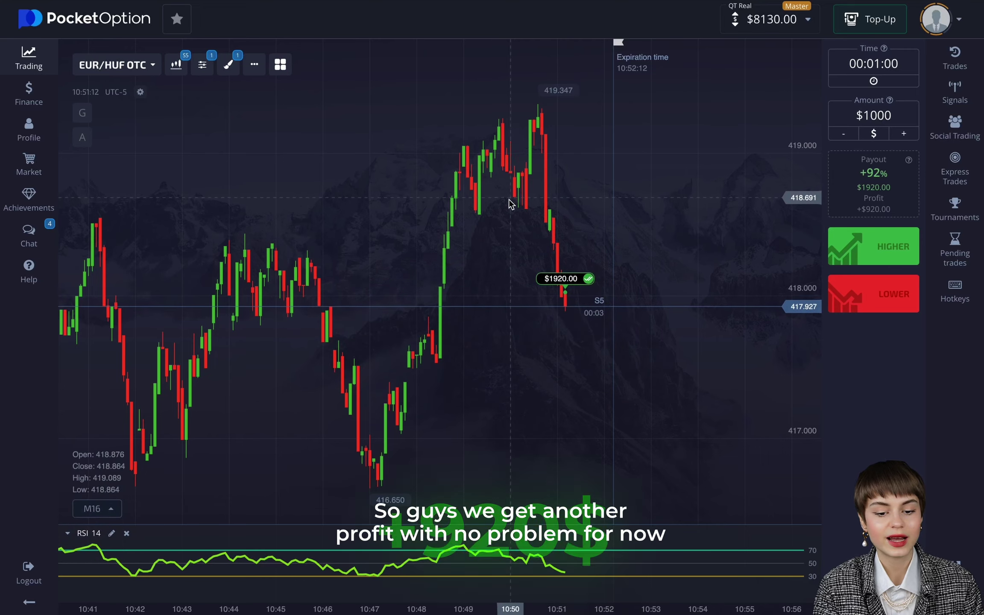
{"action": "left_click", "coordinate": [176, 65]}
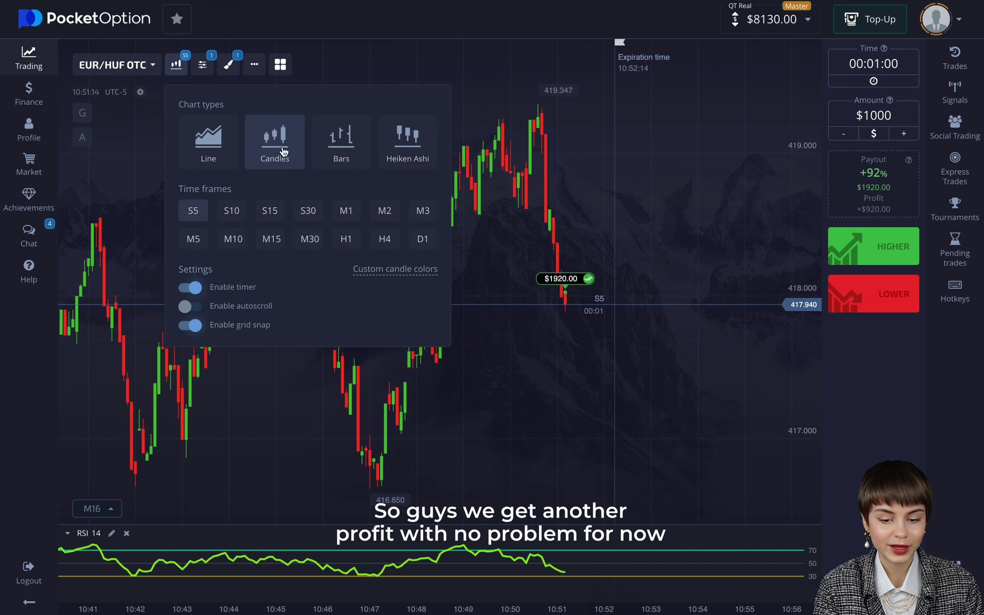
{"action": "left_click", "coordinate": [346, 211]}
{"action": "scroll", "coordinate": [623, 244], "scroll_direction": "down", "scroll_amount": 5}
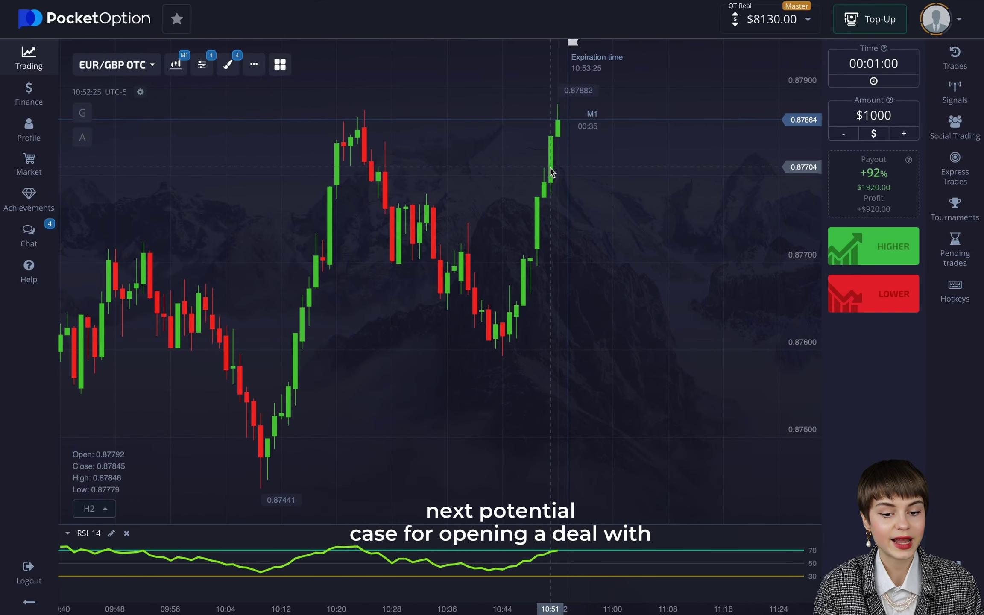
{"action": "scroll", "coordinate": [551, 171], "scroll_direction": "down", "scroll_amount": 3}
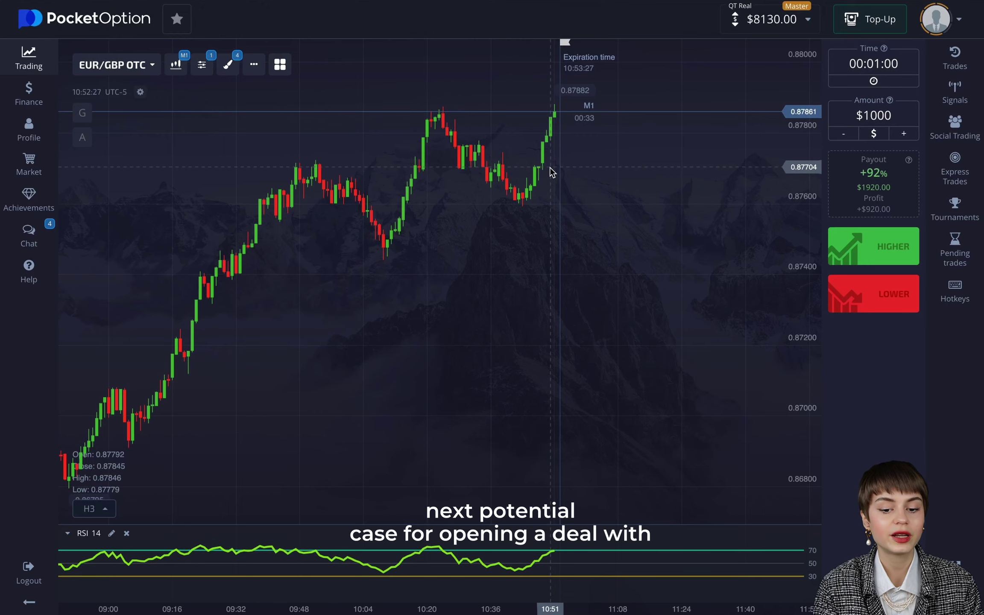
Place a horizontal line from Drawings and drag it up to the 0.87855 recent high on EUR/GBP.
{"action": "scroll", "coordinate": [549, 148], "scroll_direction": "up", "scroll_amount": 3}
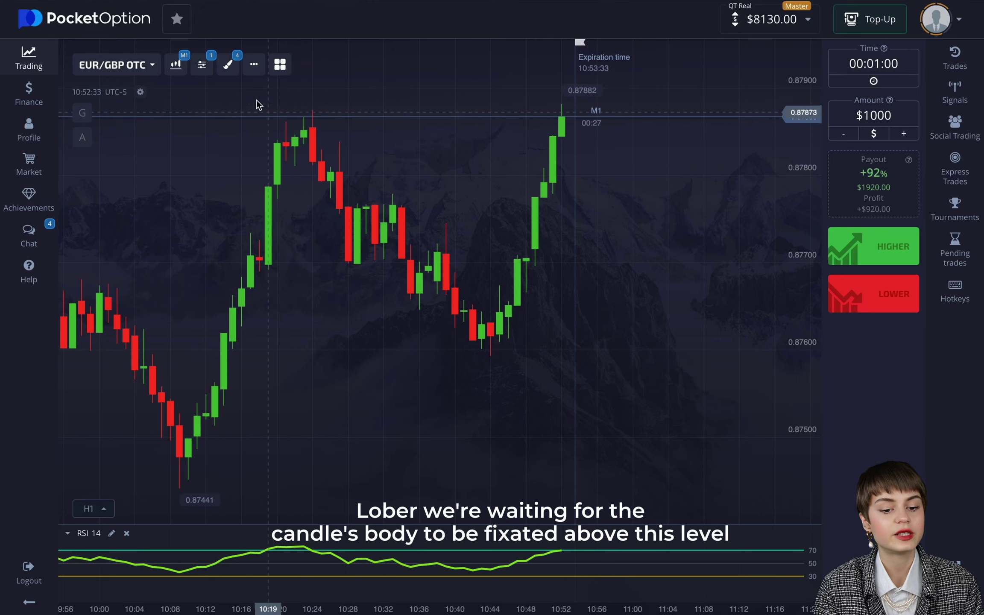
{"action": "left_click", "coordinate": [223, 72]}
{"action": "left_click", "coordinate": [254, 131]}
{"action": "left_click", "coordinate": [439, 293]}
{"action": "left_click_drag", "start_coordinate": [440, 292], "coordinate": [439, 116]}
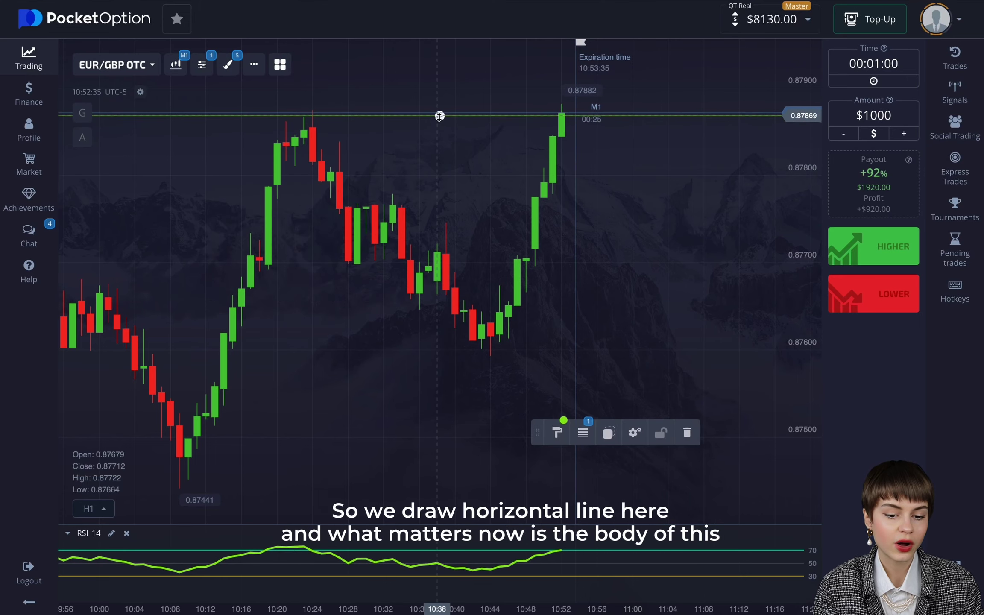
{"action": "left_click", "coordinate": [619, 191]}
{"action": "scroll", "coordinate": [615, 191], "scroll_direction": "up", "scroll_amount": 5}
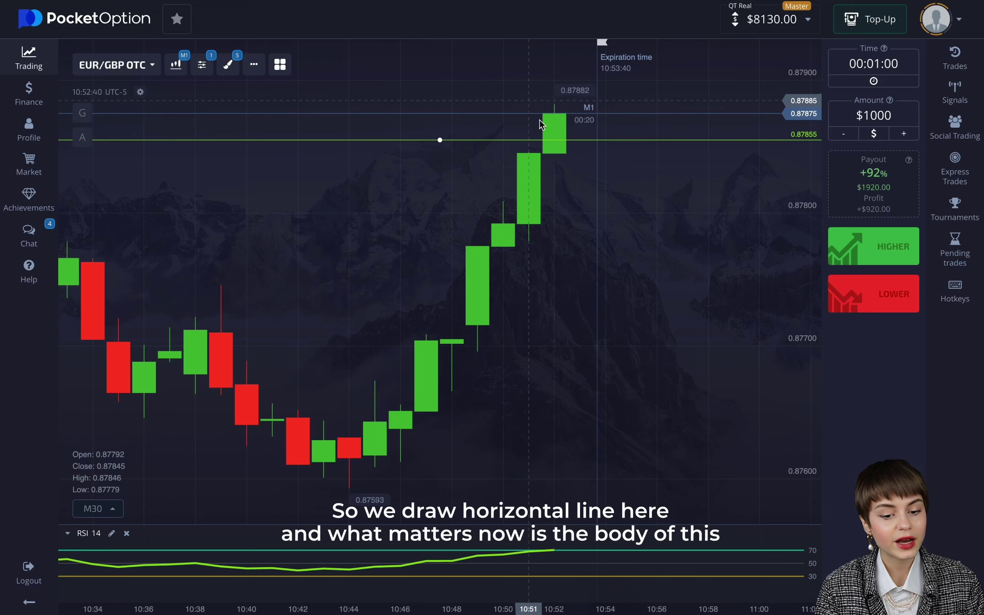
{"action": "scroll", "coordinate": [586, 261], "scroll_direction": "down", "scroll_amount": 5}
{"action": "scroll", "coordinate": [586, 261], "scroll_direction": "down", "scroll_amount": 5}
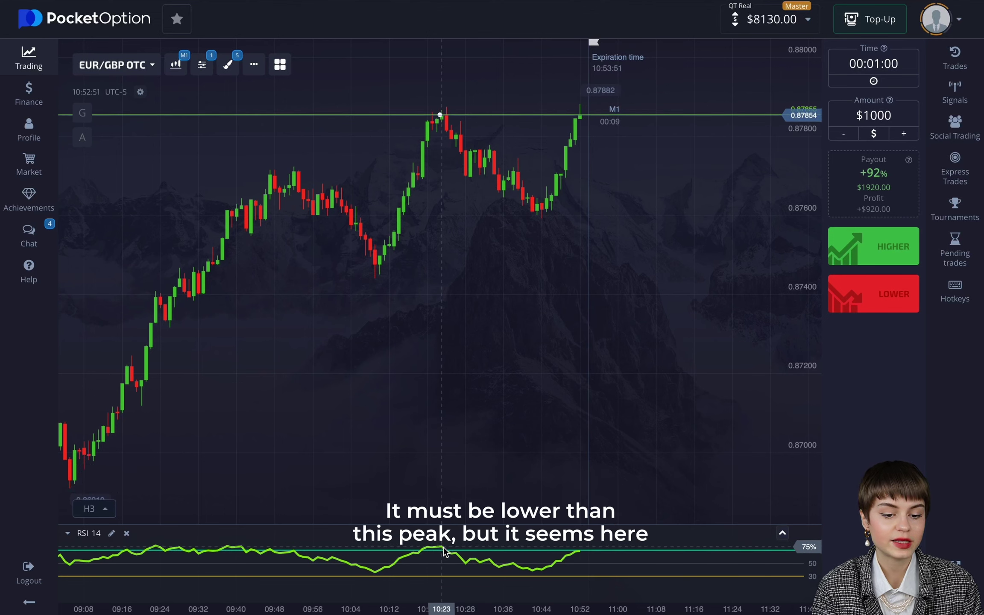
{"action": "scroll", "coordinate": [578, 203], "scroll_direction": "up", "scroll_amount": 3}
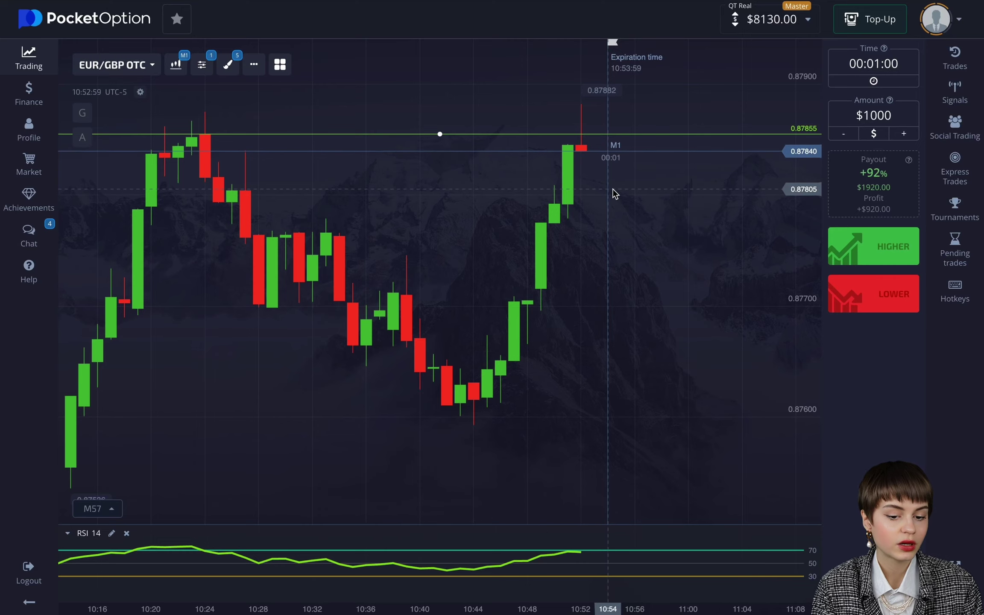
{"action": "scroll", "coordinate": [612, 273], "scroll_direction": "down", "scroll_amount": 3}
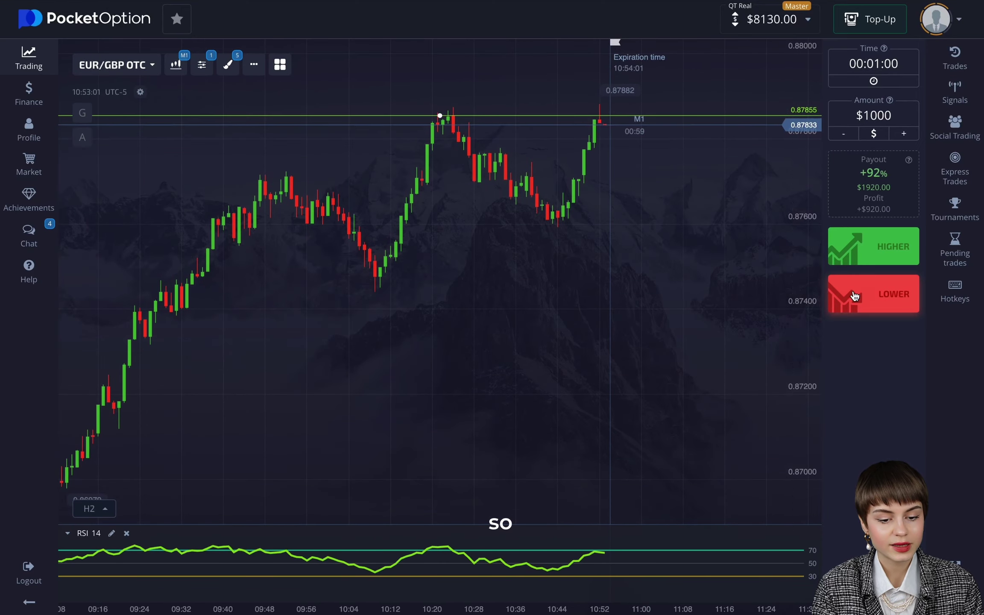
Open a $1000 one-minute Lower trade on EUR/GBP OTC.
{"action": "left_click", "coordinate": [850, 294]}
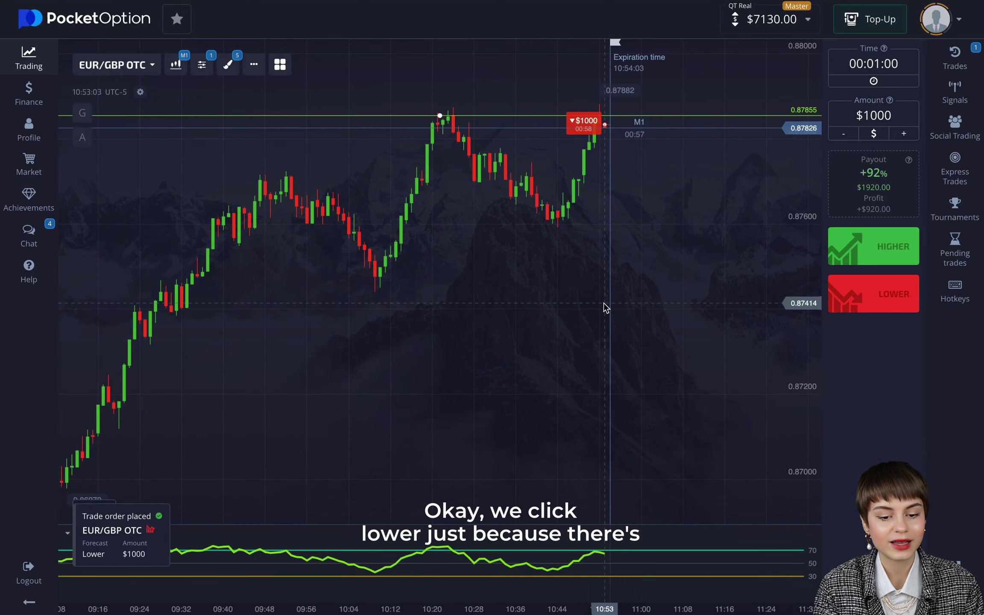
{"action": "scroll", "coordinate": [604, 306], "scroll_direction": "up", "scroll_amount": 2}
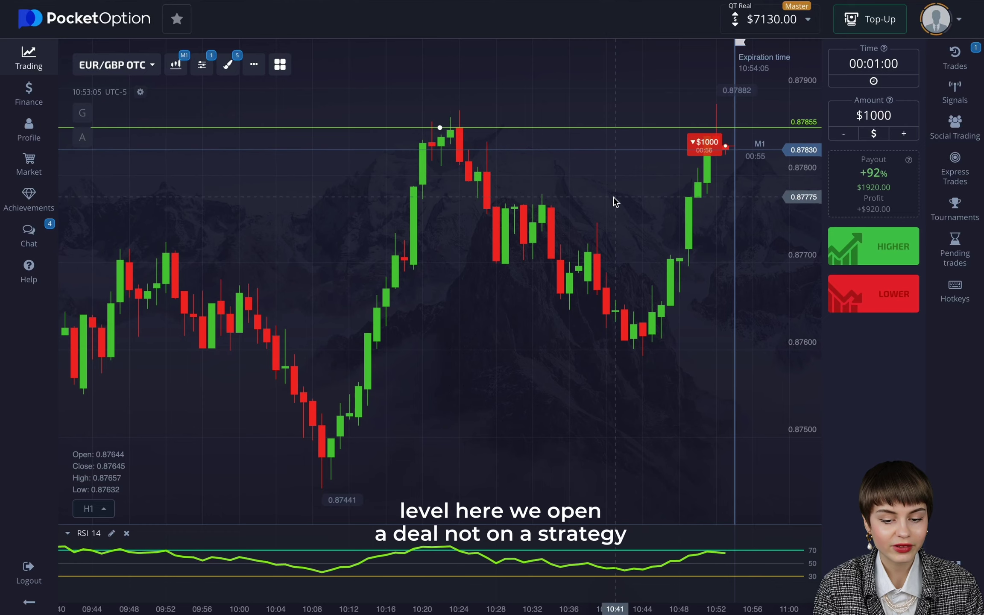
{"action": "left_click_drag", "start_coordinate": [606, 201], "coordinate": [545, 195]}
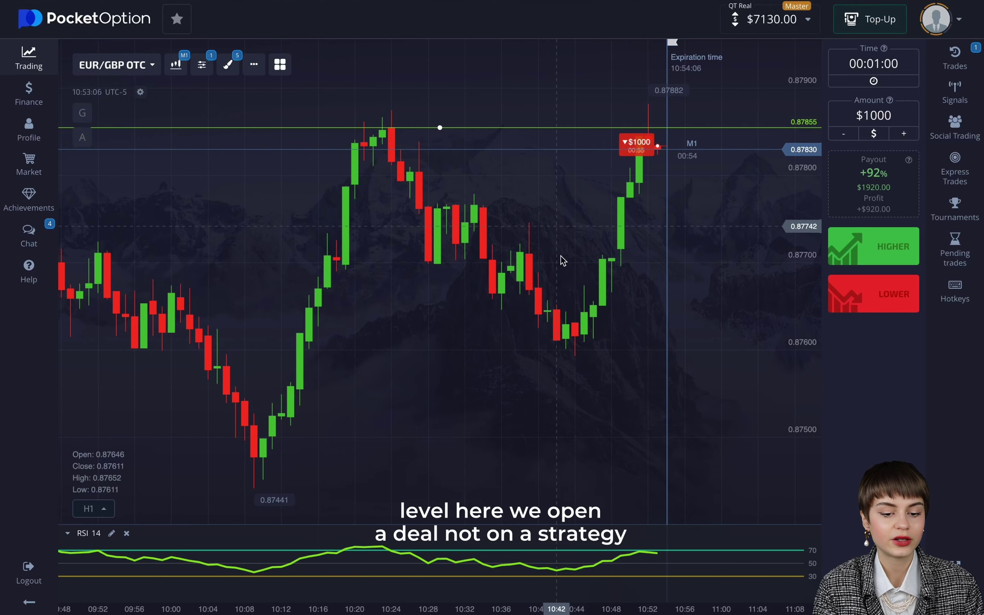
Zoom the chart from H3 down to M23 and pan to the newest candles near 0.87855.
{"action": "scroll", "coordinate": [560, 255], "scroll_direction": "down", "scroll_amount": 3}
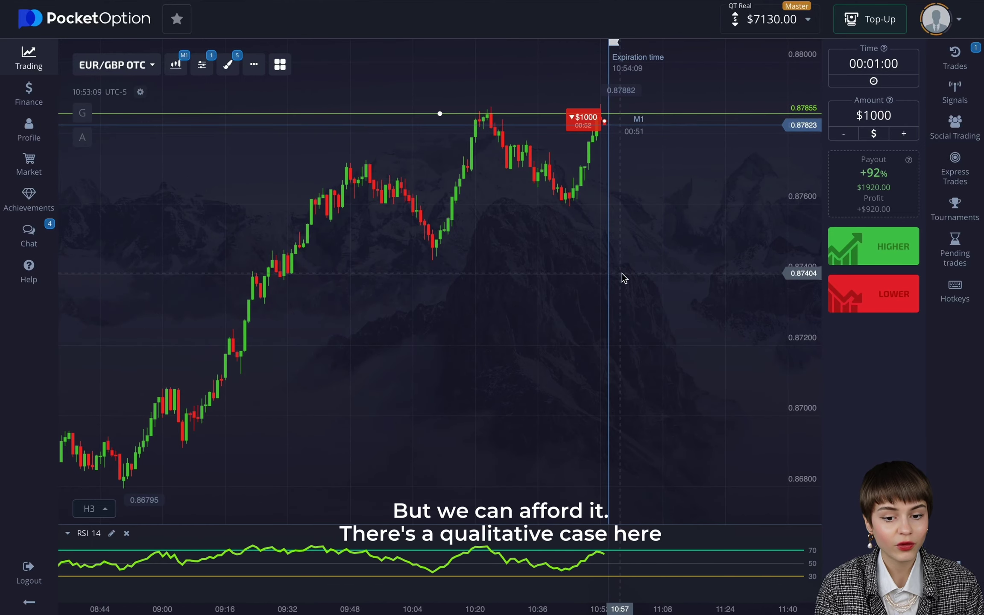
{"action": "scroll", "coordinate": [603, 217], "scroll_direction": "up", "scroll_amount": 2}
{"action": "scroll", "coordinate": [615, 203], "scroll_direction": "up", "scroll_amount": 2}
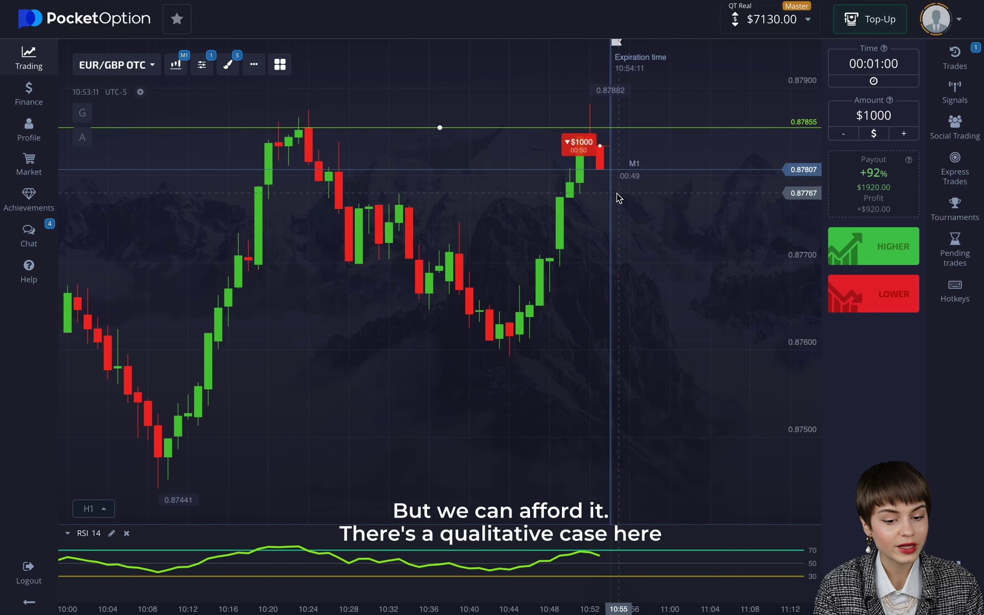
{"action": "scroll", "coordinate": [617, 198], "scroll_direction": "down", "scroll_amount": 3}
{"action": "scroll", "coordinate": [599, 119], "scroll_direction": "up", "scroll_amount": 2}
{"action": "scroll", "coordinate": [599, 119], "scroll_direction": "down", "scroll_amount": 2}
{"action": "scroll", "coordinate": [643, 180], "scroll_direction": "up", "scroll_amount": 3}
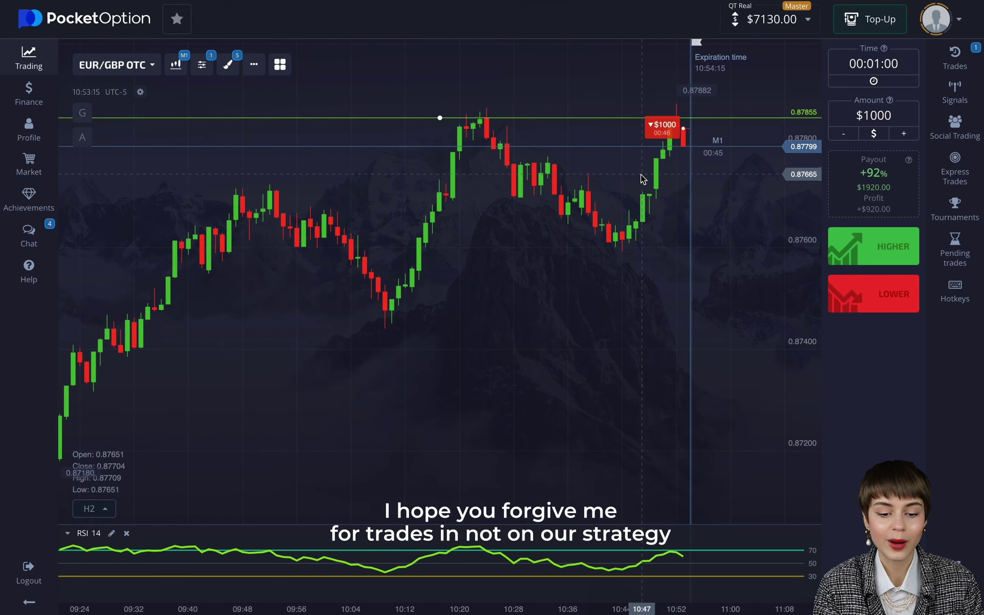
{"action": "left_click_drag", "start_coordinate": [613, 182], "coordinate": [507, 189]}
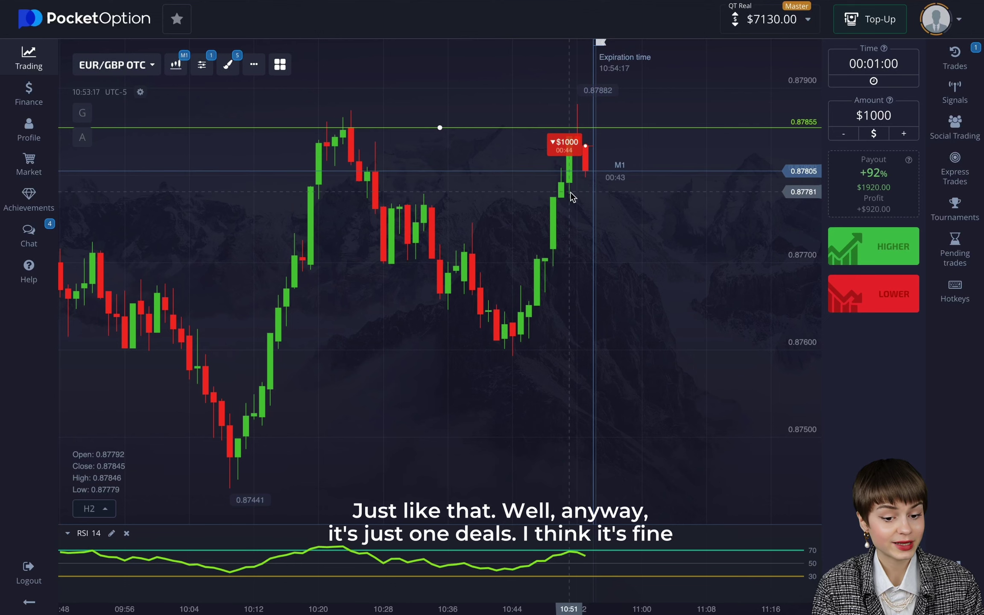
{"action": "scroll", "coordinate": [658, 219], "scroll_direction": "up", "scroll_amount": 1}
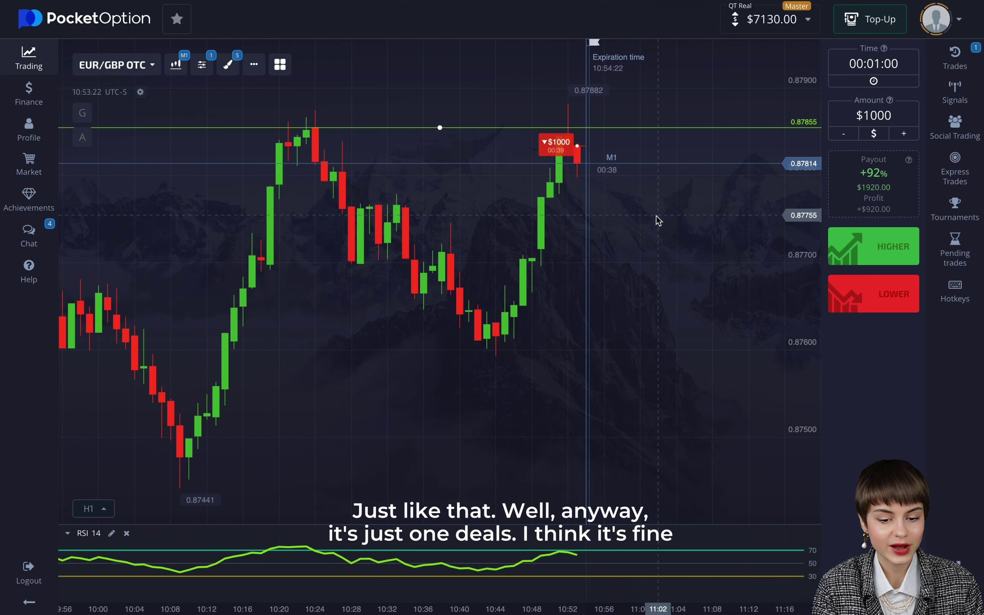
{"action": "scroll", "coordinate": [630, 159], "scroll_direction": "up", "scroll_amount": 3}
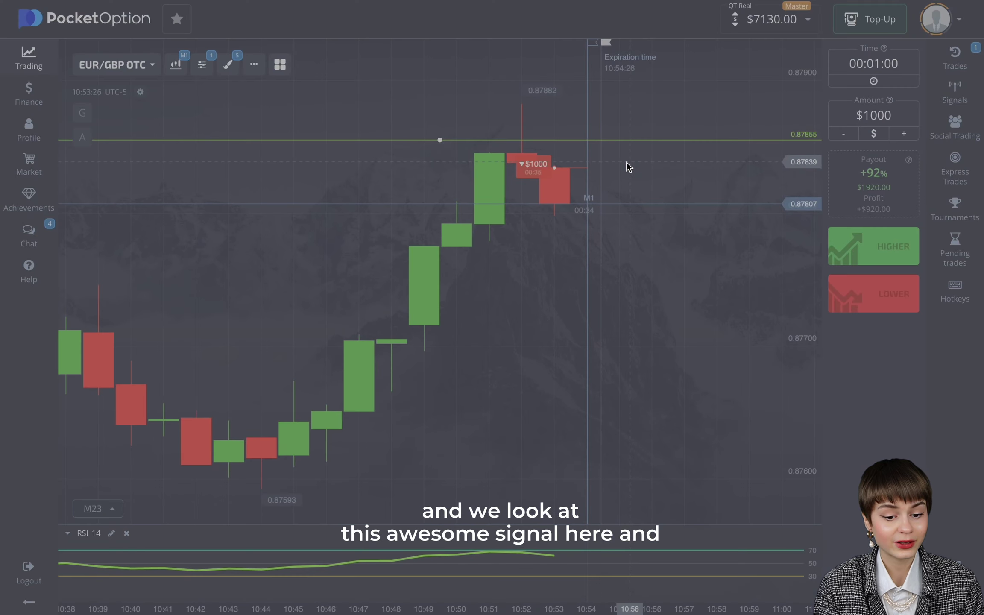
Outline the long wick above the 0.87855 resistance with the screenshot tool's rectangle.
{"action": "left_click_drag", "start_coordinate": [246, 35], "coordinate": [774, 579]}
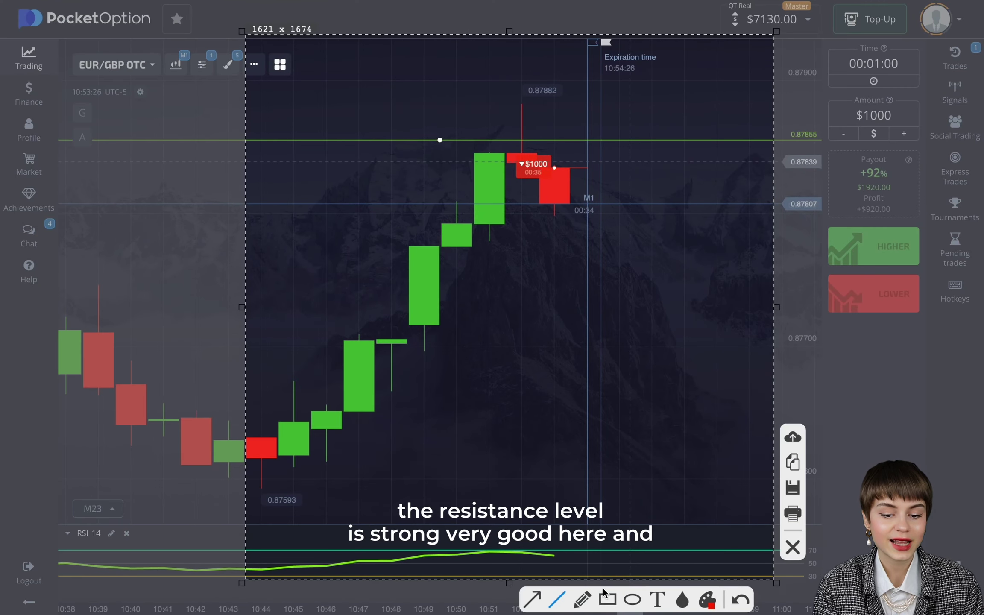
{"action": "left_click_drag", "start_coordinate": [500, 99], "coordinate": [545, 175]}
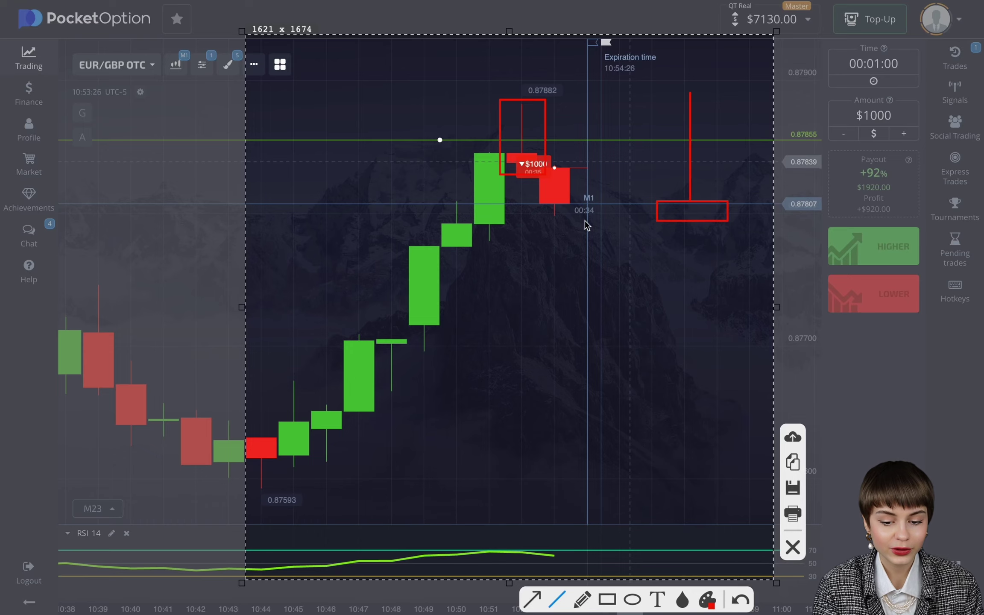
{"action": "left_click", "coordinate": [792, 546]}
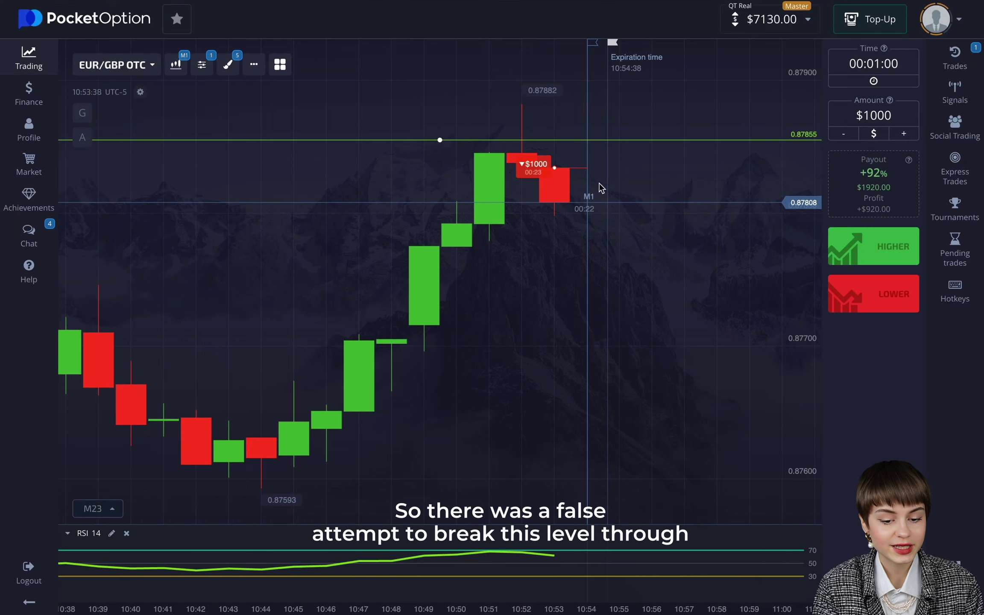
Zoom the EUR/GBP chart in and out while the $1000 Lower trade runs to expiry.
{"action": "scroll", "coordinate": [532, 297], "scroll_direction": "down", "scroll_amount": 2}
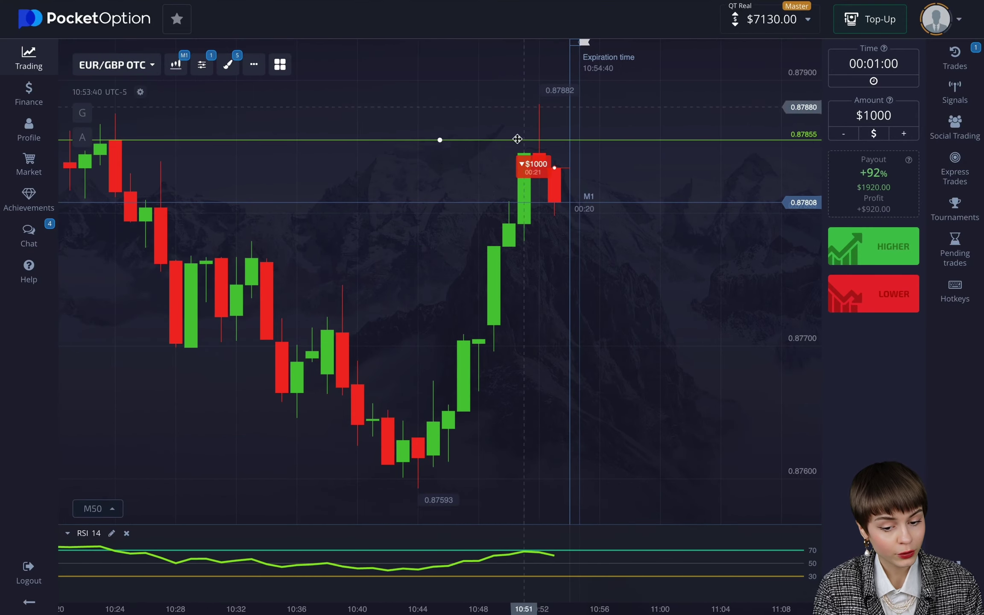
{"action": "scroll", "coordinate": [511, 248], "scroll_direction": "down", "scroll_amount": 5}
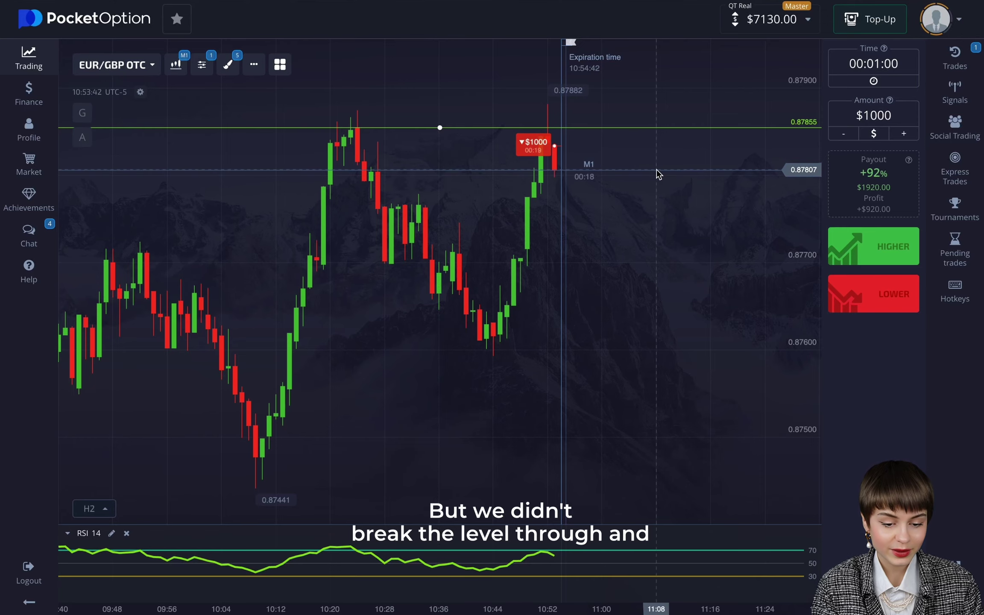
{"action": "scroll", "coordinate": [595, 182], "scroll_direction": "up", "scroll_amount": 5}
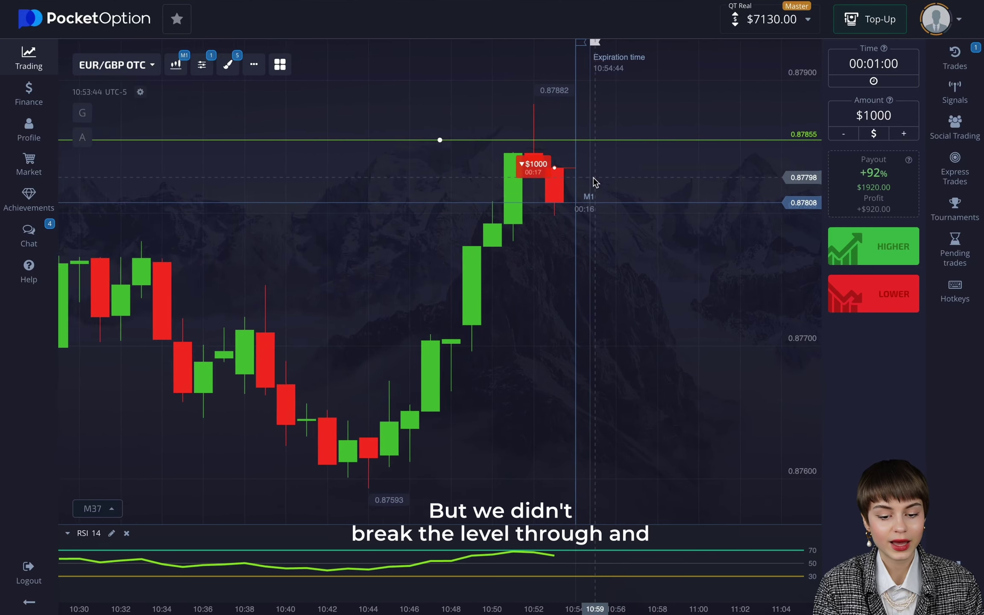
{"action": "scroll", "coordinate": [595, 181], "scroll_direction": "down", "scroll_amount": 3}
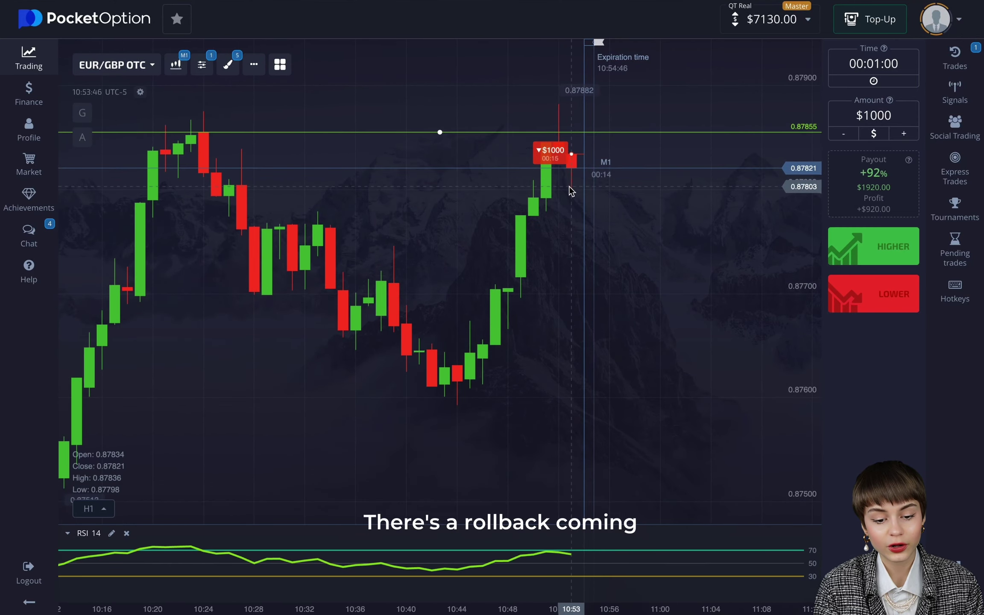
{"action": "scroll", "coordinate": [653, 198], "scroll_direction": "up", "scroll_amount": 3}
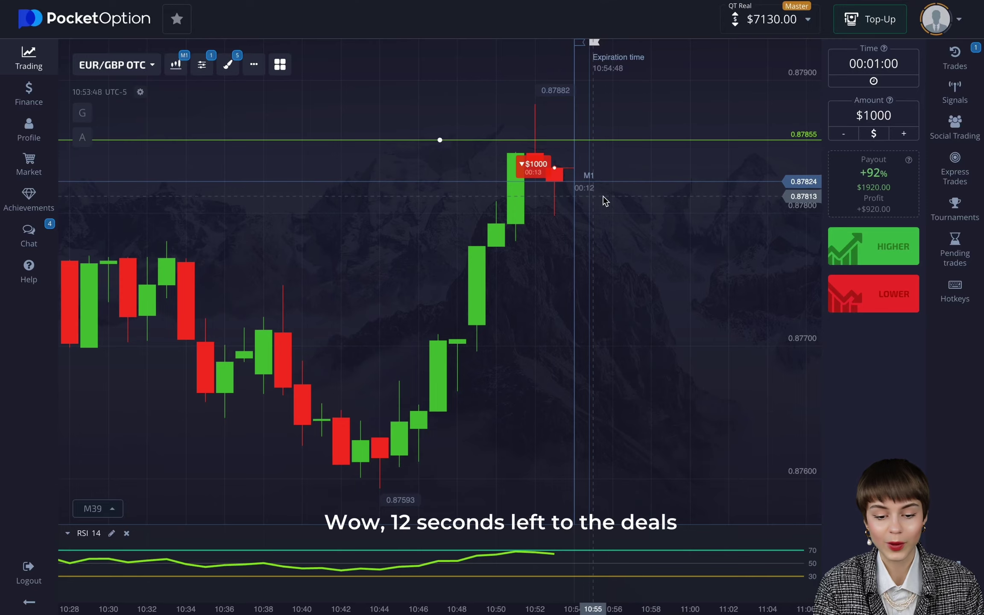
{"action": "scroll", "coordinate": [606, 201], "scroll_direction": "up", "scroll_amount": 3}
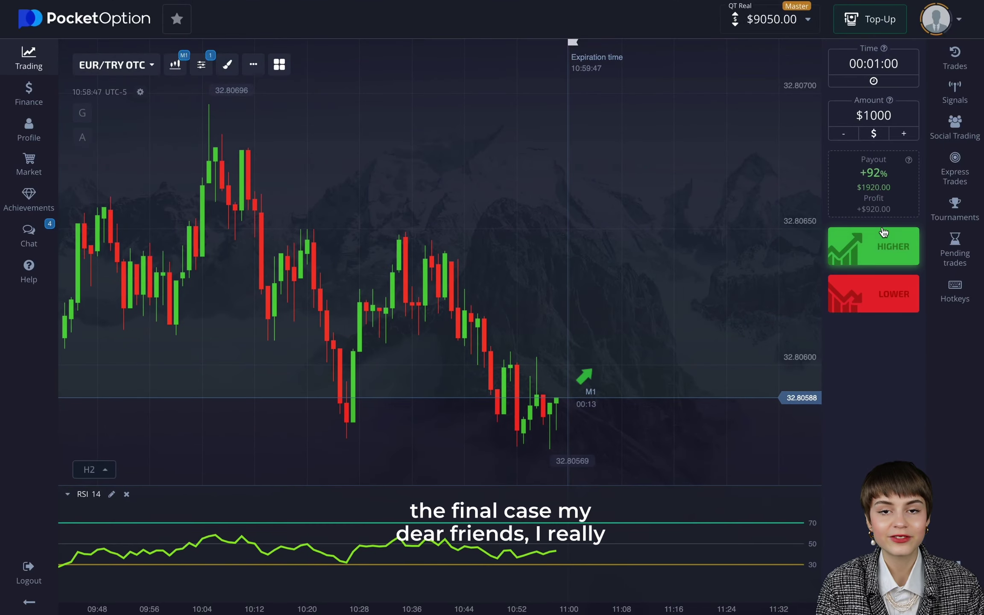
Bet Higher on EUR/TRY OTC with $1000, then lower the amount to $100 and bet Higher again.
{"action": "left_click", "coordinate": [883, 232]}
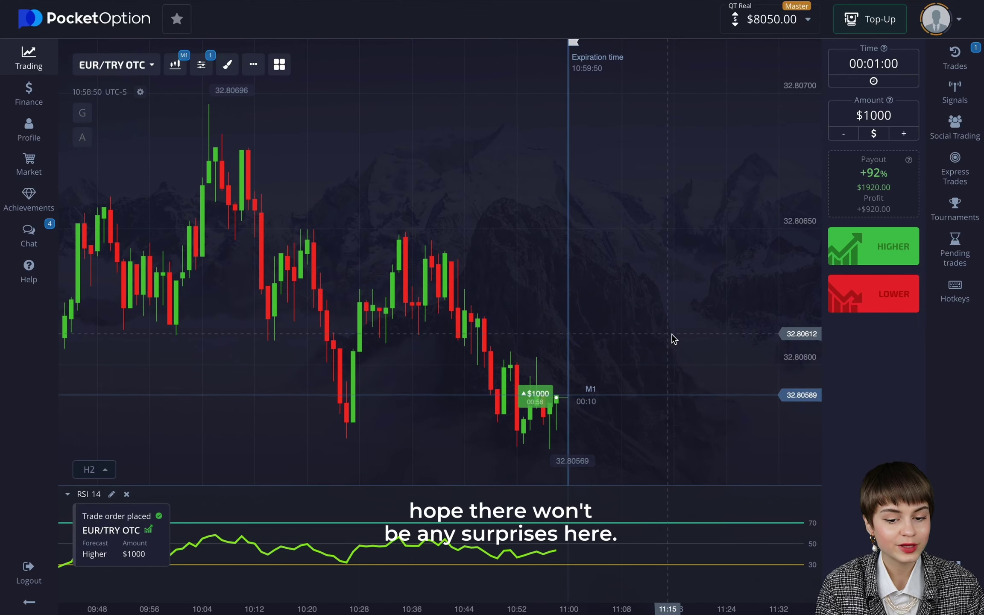
{"action": "left_click", "coordinate": [852, 136]}
{"action": "left_click", "coordinate": [851, 136]}
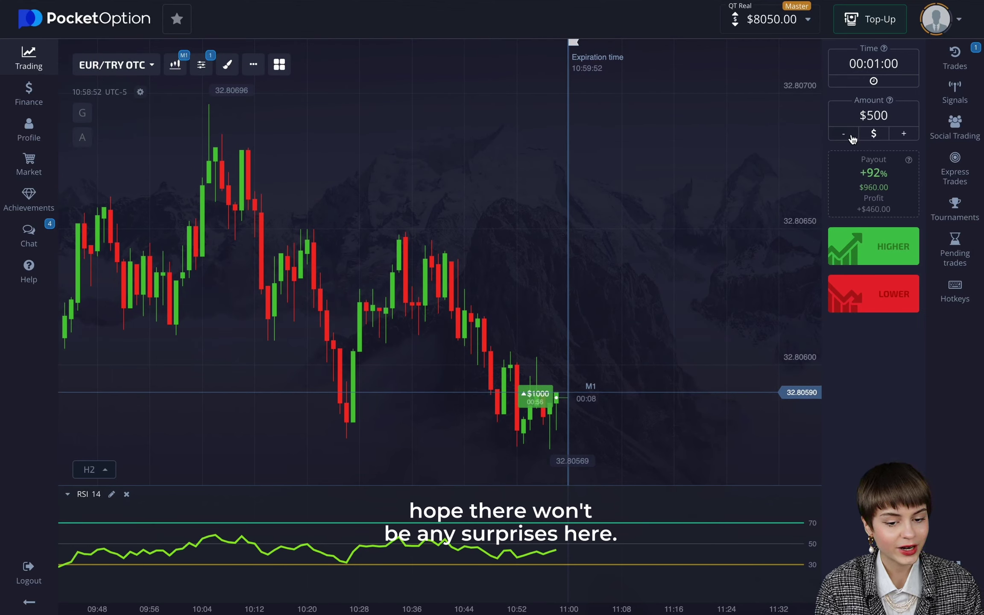
{"action": "left_click", "coordinate": [851, 136]}
{"action": "left_click", "coordinate": [851, 136]}
{"action": "left_click", "coordinate": [865, 242]}
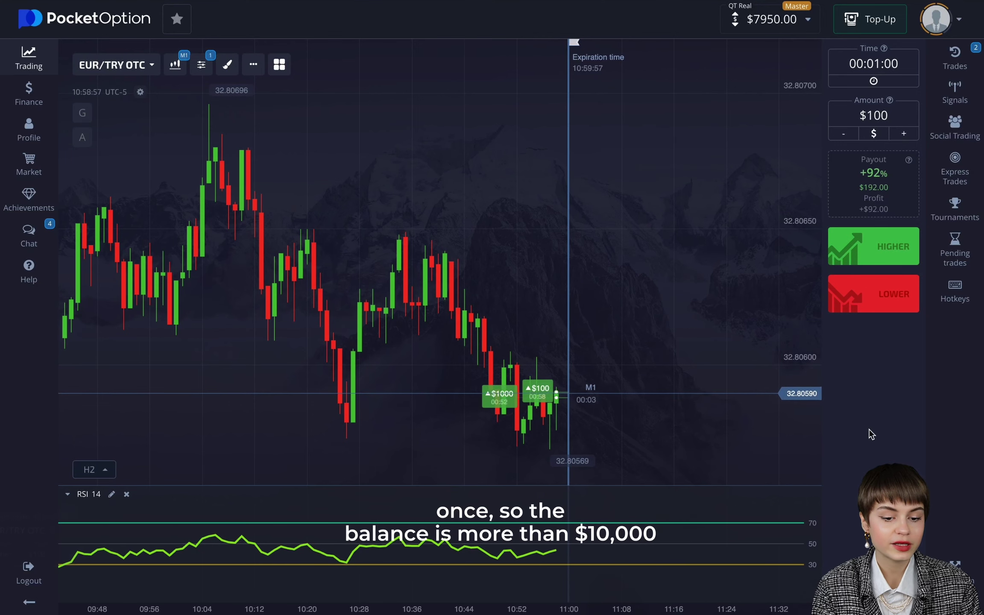
{"action": "key", "text": "super+shift+4"}
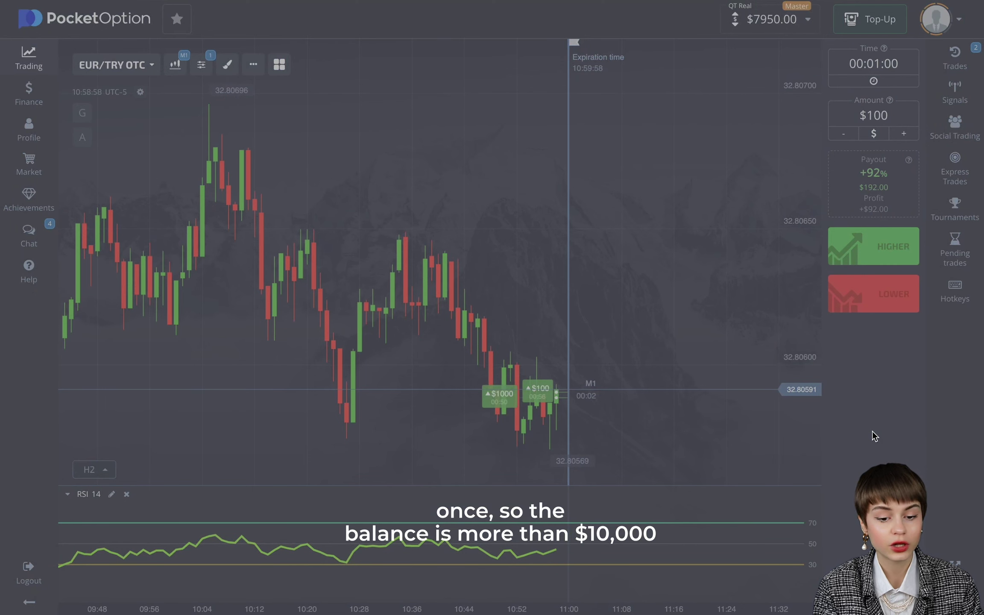
Annotate the EUR/TRY chart with lines on price lows and rising RSI lows plus a bounce arrow.
{"action": "left_click_drag", "start_coordinate": [193, 49], "coordinate": [764, 612]}
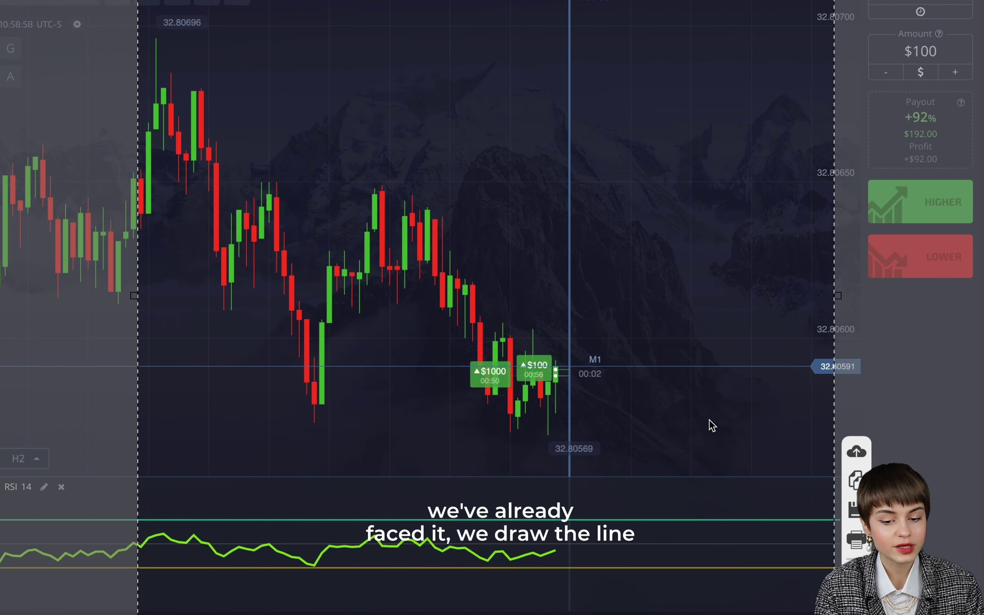
{"action": "left_click_drag", "start_coordinate": [314, 405], "coordinate": [731, 429]}
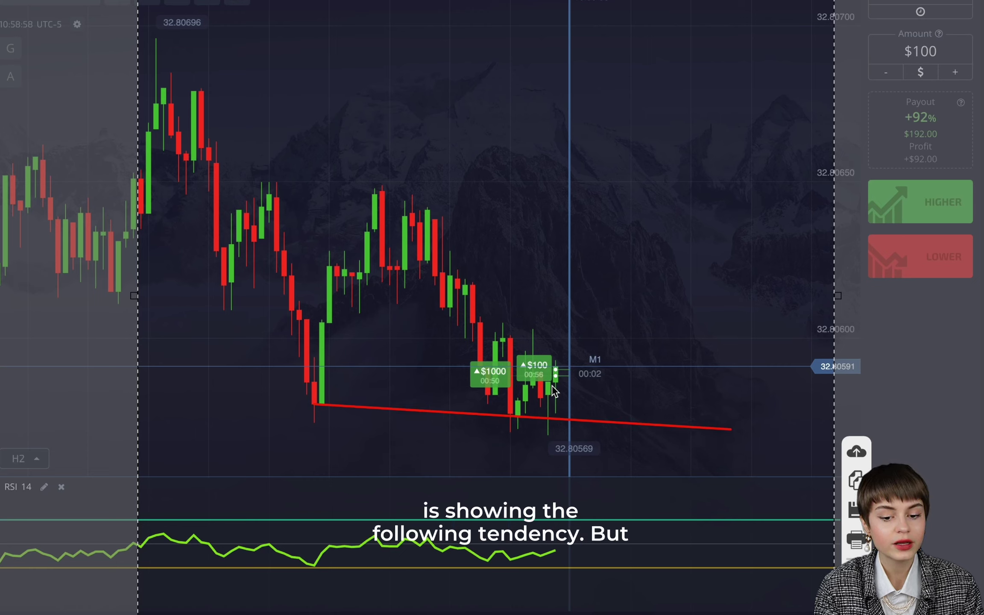
{"action": "left_click_drag", "start_coordinate": [314, 567], "coordinate": [659, 559]}
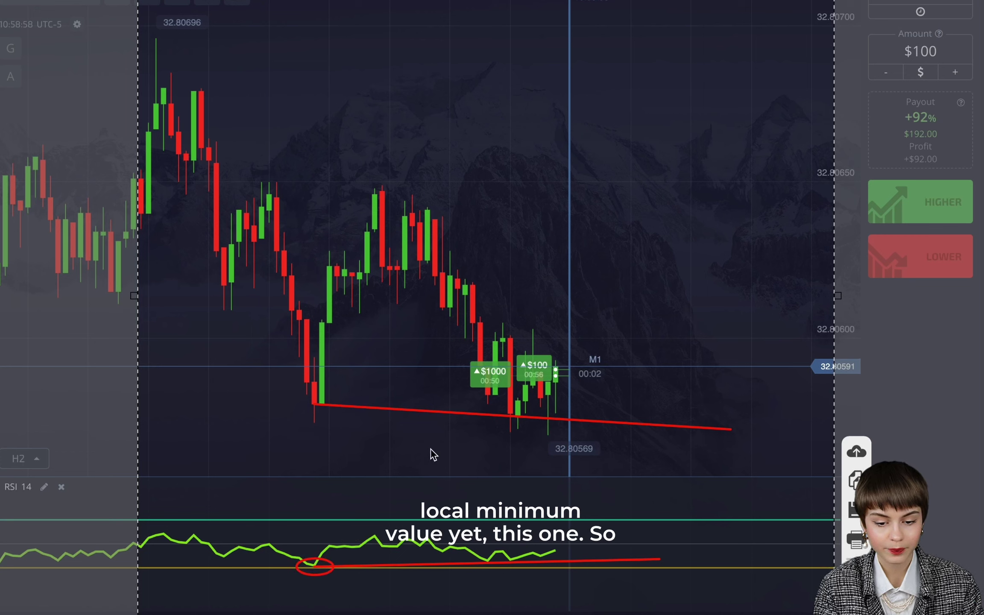
{"action": "left_click_drag", "start_coordinate": [554, 405], "coordinate": [567, 338]}
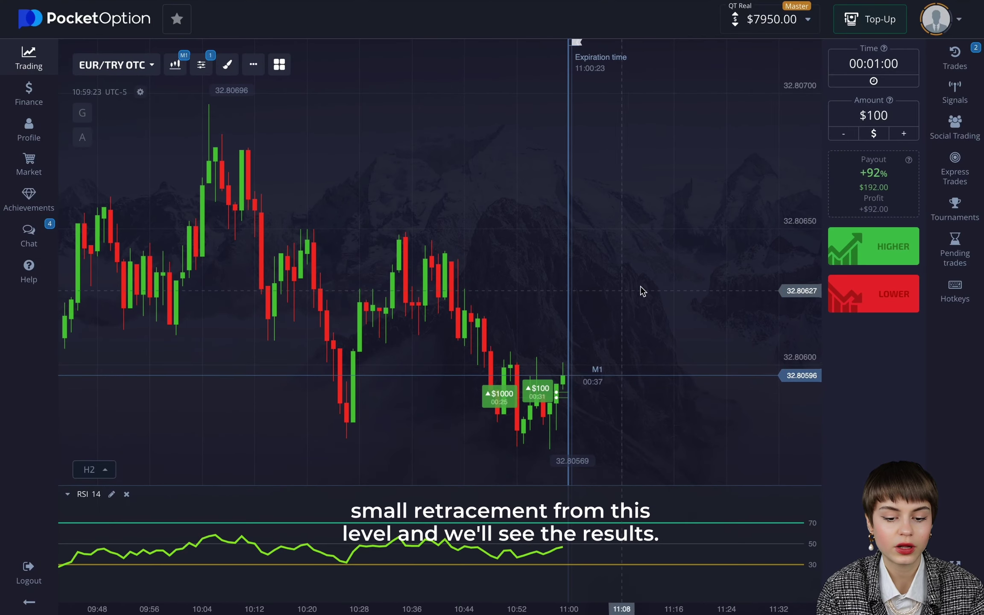
{"action": "scroll", "coordinate": [649, 257], "scroll_direction": "up", "scroll_amount": 6}
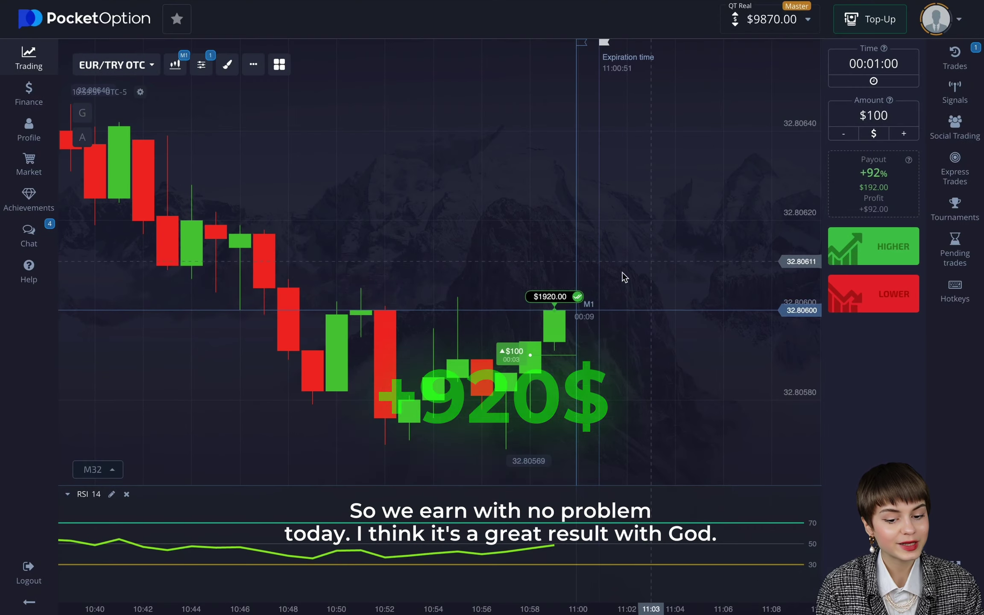
{"action": "scroll", "coordinate": [598, 295], "scroll_direction": "down", "scroll_amount": 6}
{"action": "scroll", "coordinate": [586, 298], "scroll_direction": "down", "scroll_amount": 3}
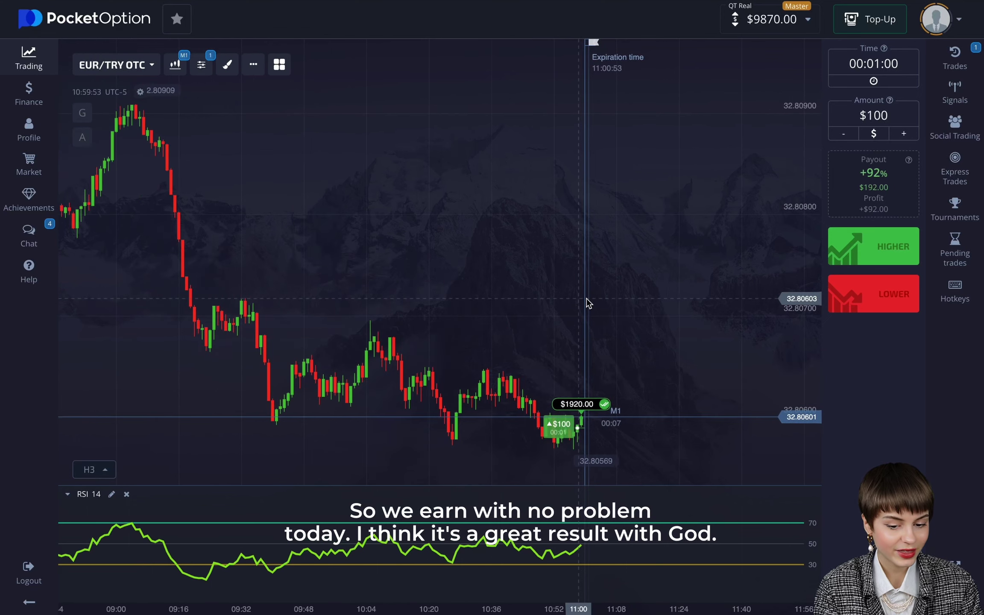